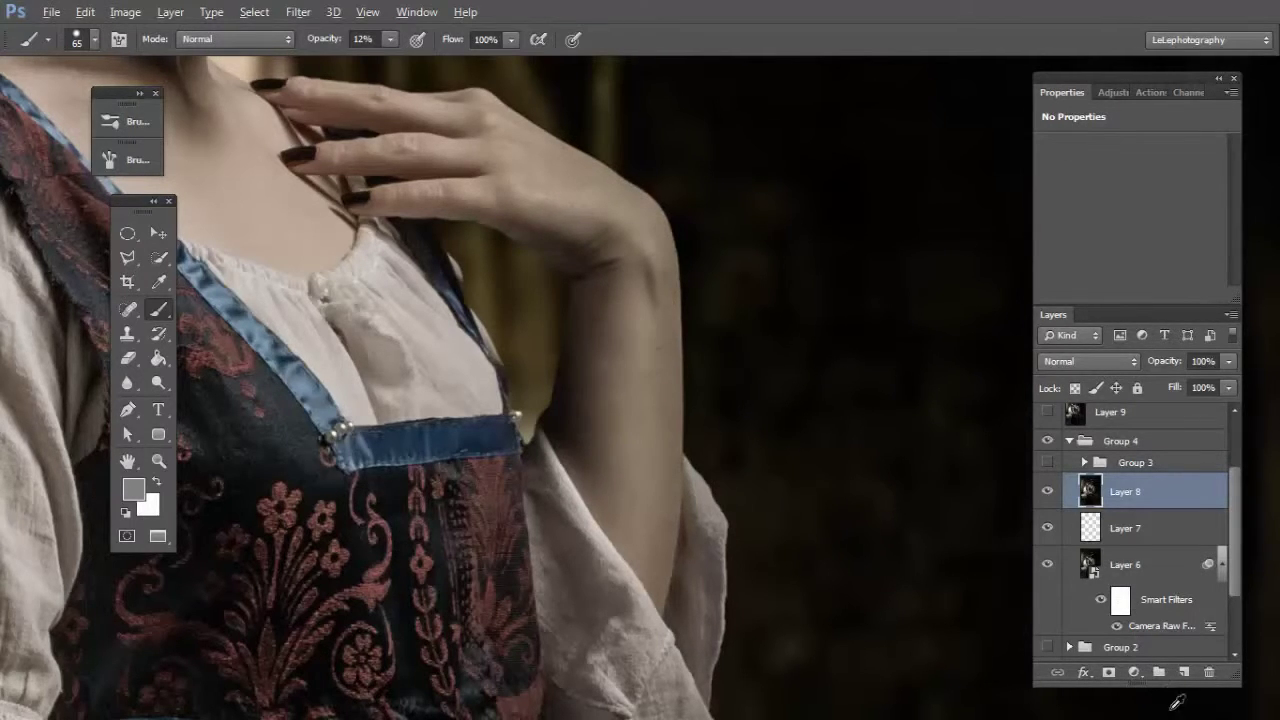
# Step: Create Layer 11 in Soft Light mode, filled with Soft-Light-neutral 50% gray
pyautogui.keyDown('alt'); pyautogui.click(1184, 672); pyautogui.keyUp('alt')
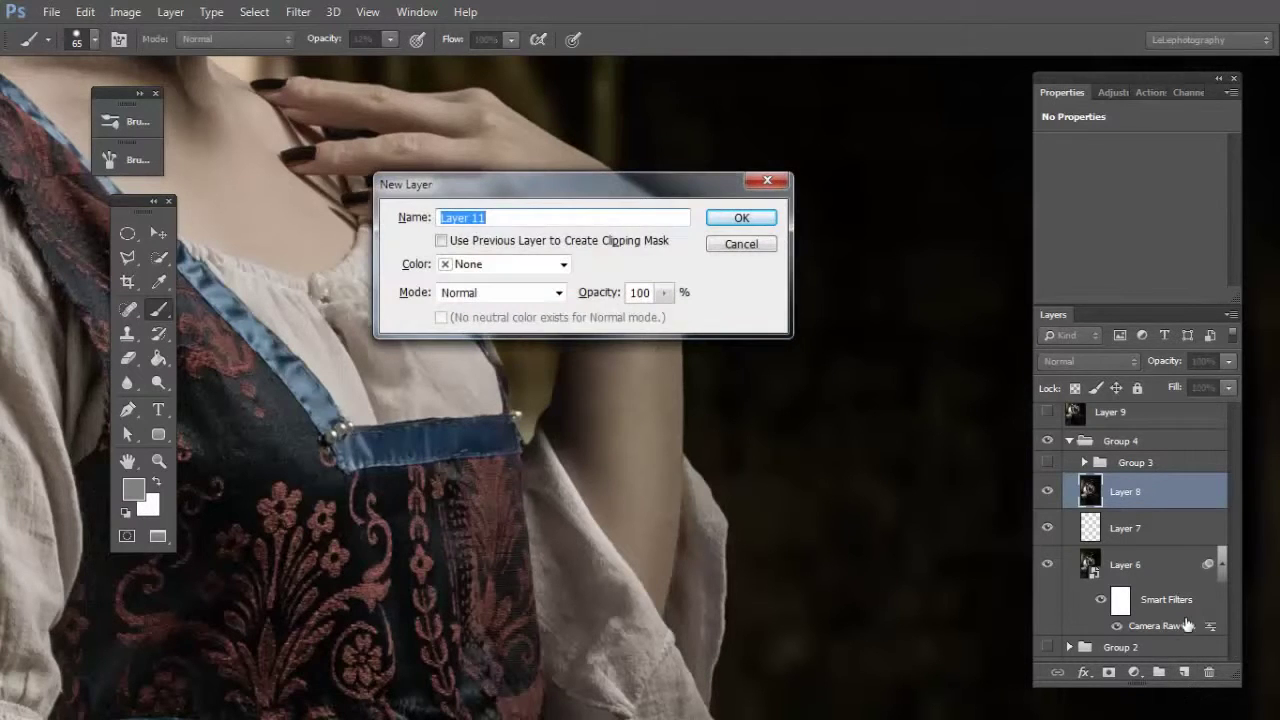
pyautogui.click(514, 293)
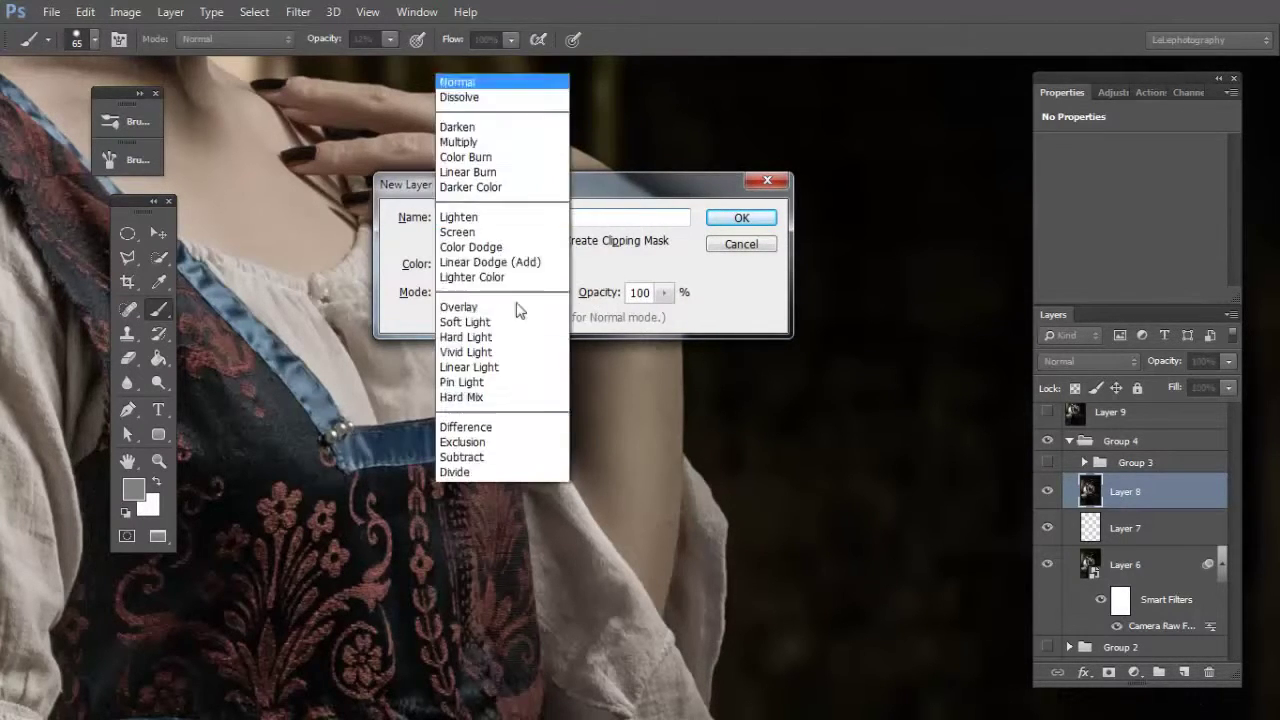
pyautogui.click(481, 252)
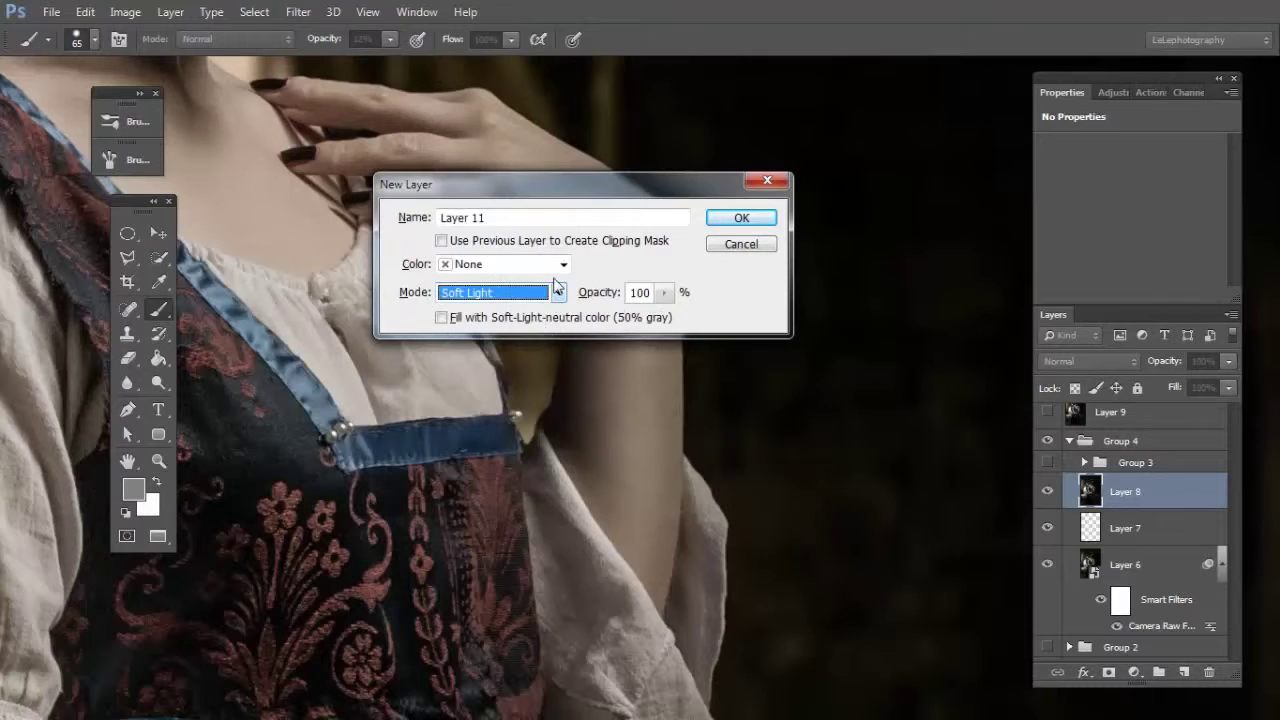
pyautogui.click(552, 318)
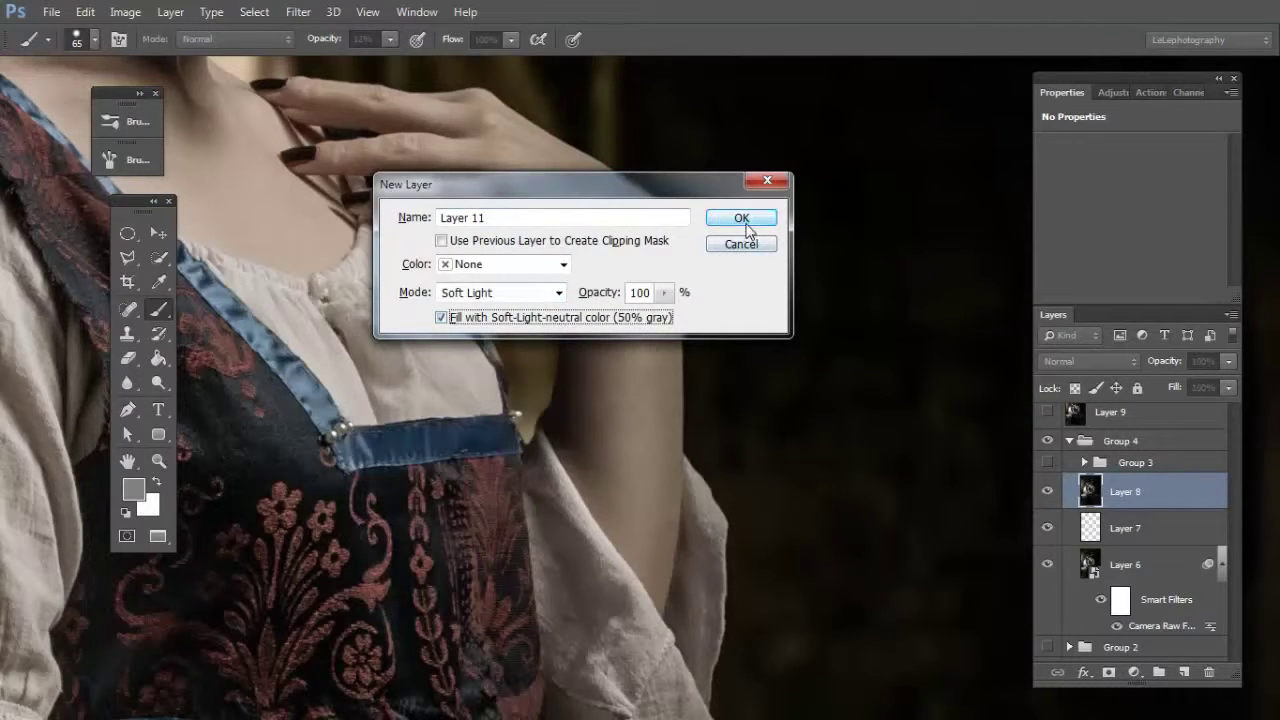
pyautogui.click(746, 226)
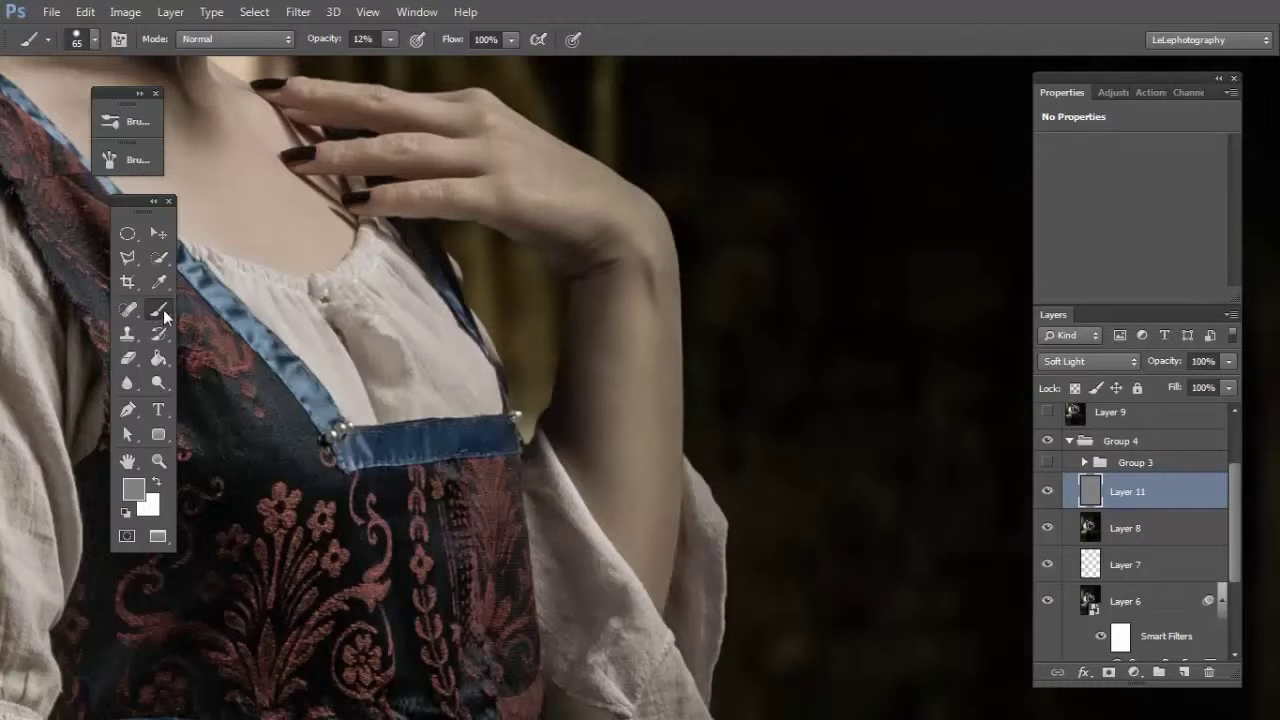
# Step: Lighten the middle finger with a white stroke at 12% opacity using a 38 px brush
pyautogui.click(122, 514)
pyautogui.press('x')
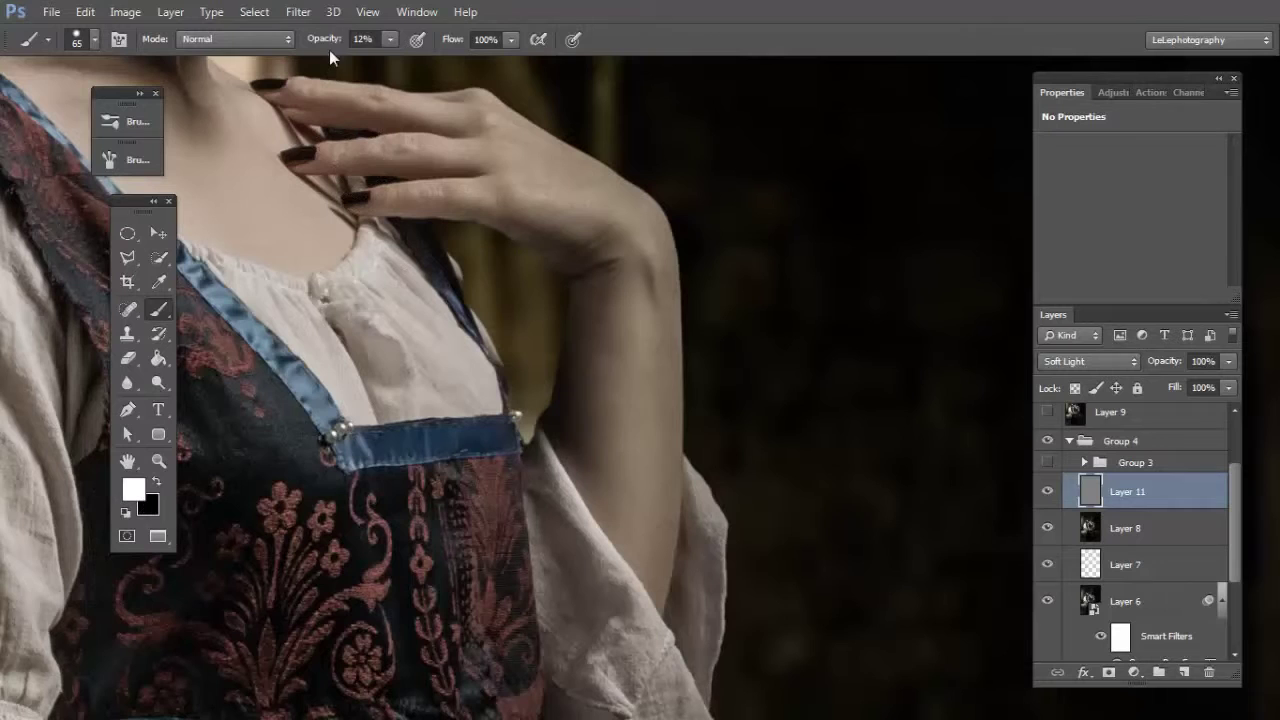
pyautogui.click(365, 38)
pyautogui.write('12')
pyautogui.rightClick(600, 307)
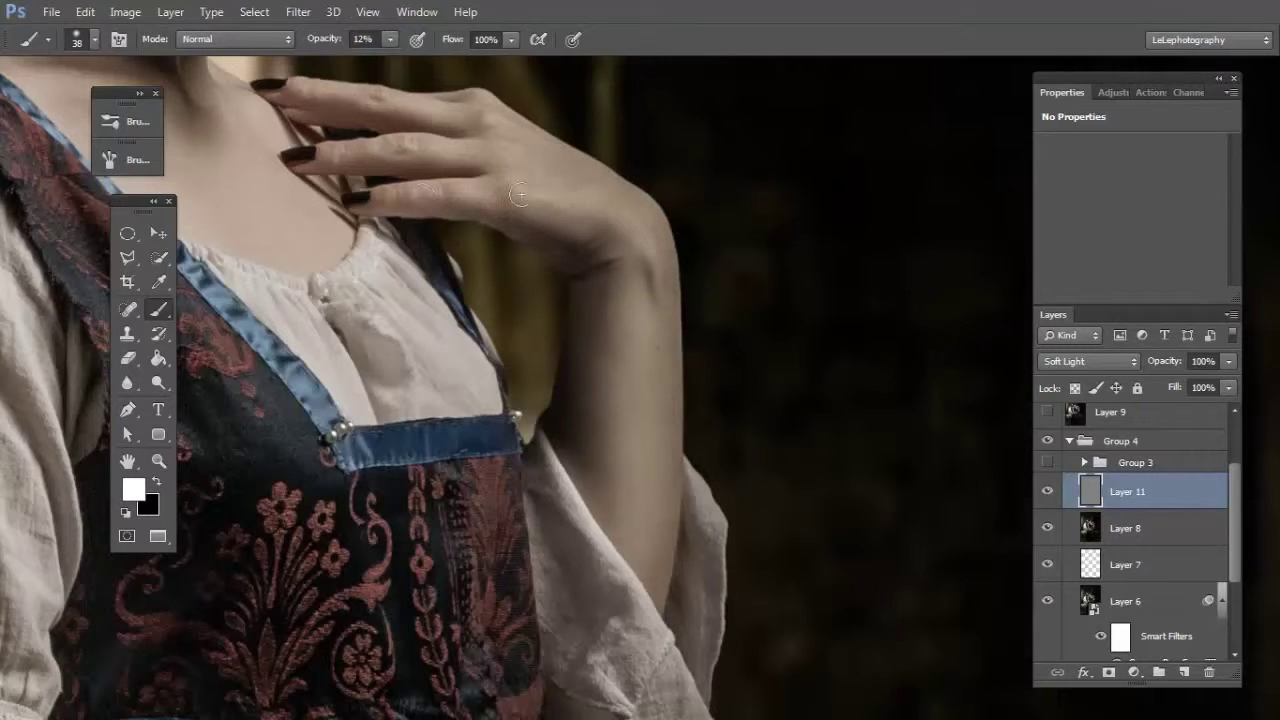
pyautogui.moveTo(490, 157); pyautogui.dragTo(335, 160)
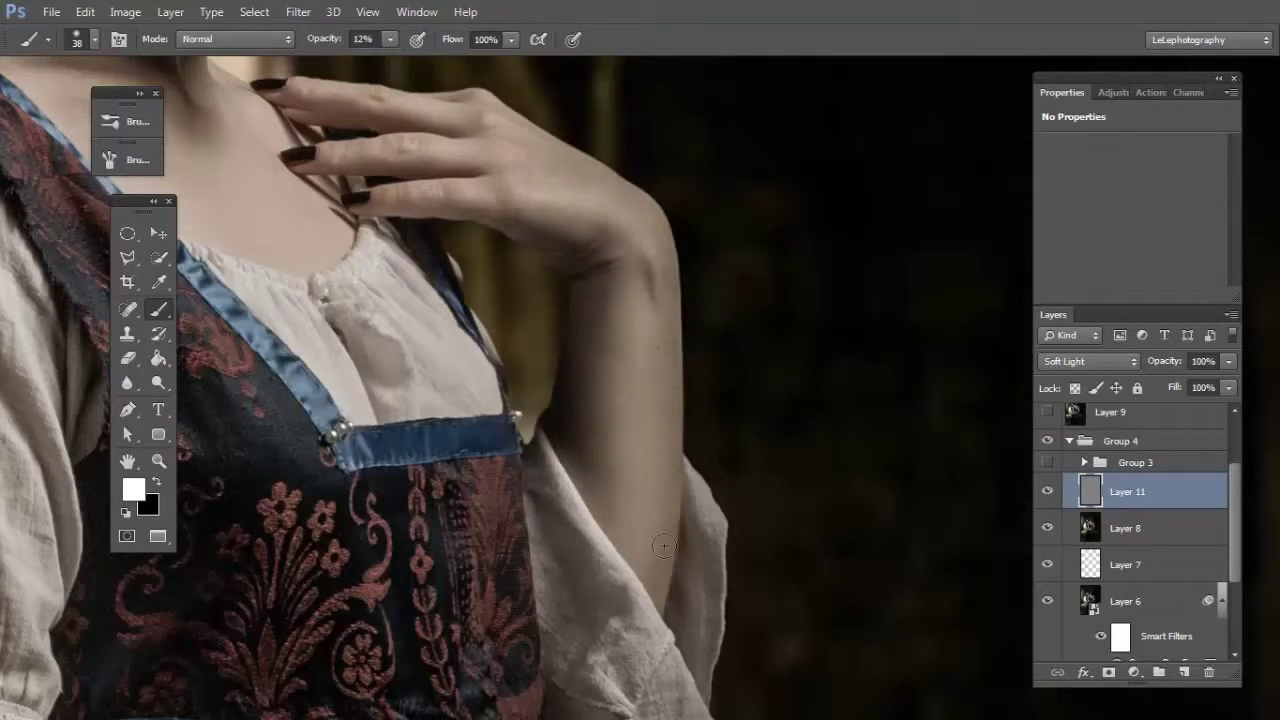
# Step: Darken the middle finger with black, enlarge the brush to 58 px, and solo the gray layer
pyautogui.click(156, 484)
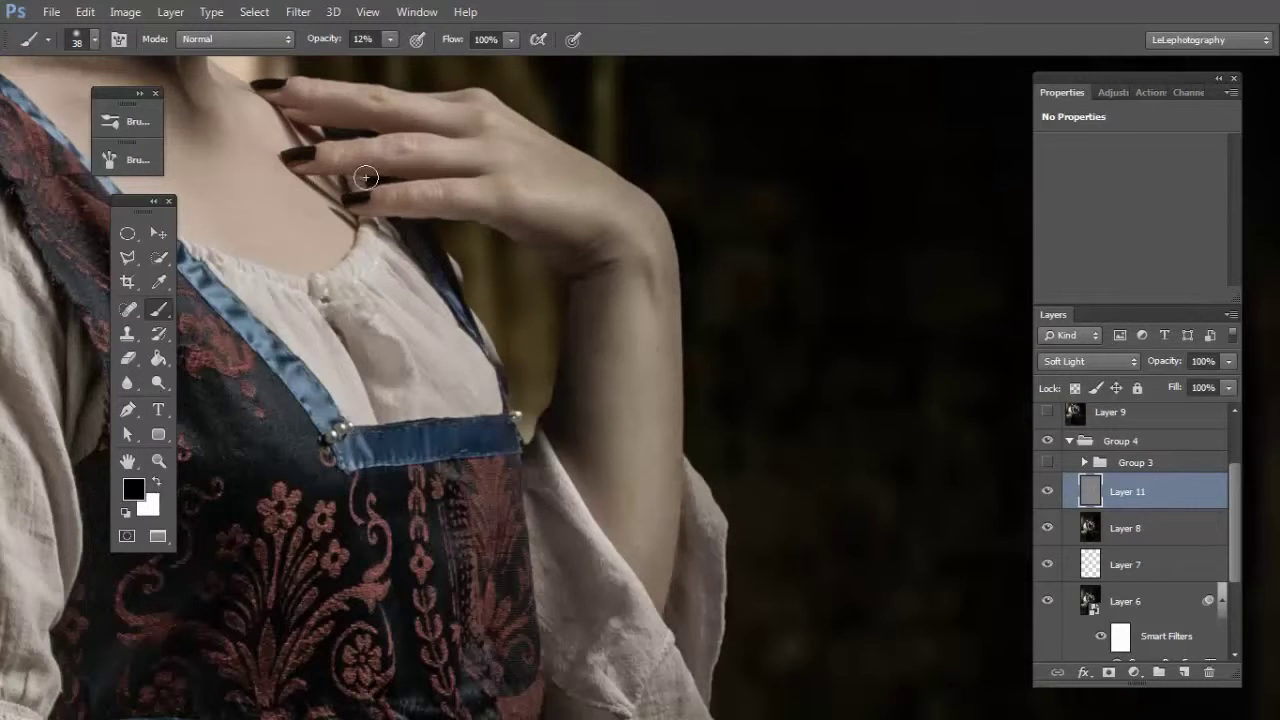
pyautogui.moveTo(366, 177)
pyautogui.mouseDown()
pyautogui.moveTo(345, 174)
pyautogui.moveTo(478, 172)
pyautogui.mouseUp()
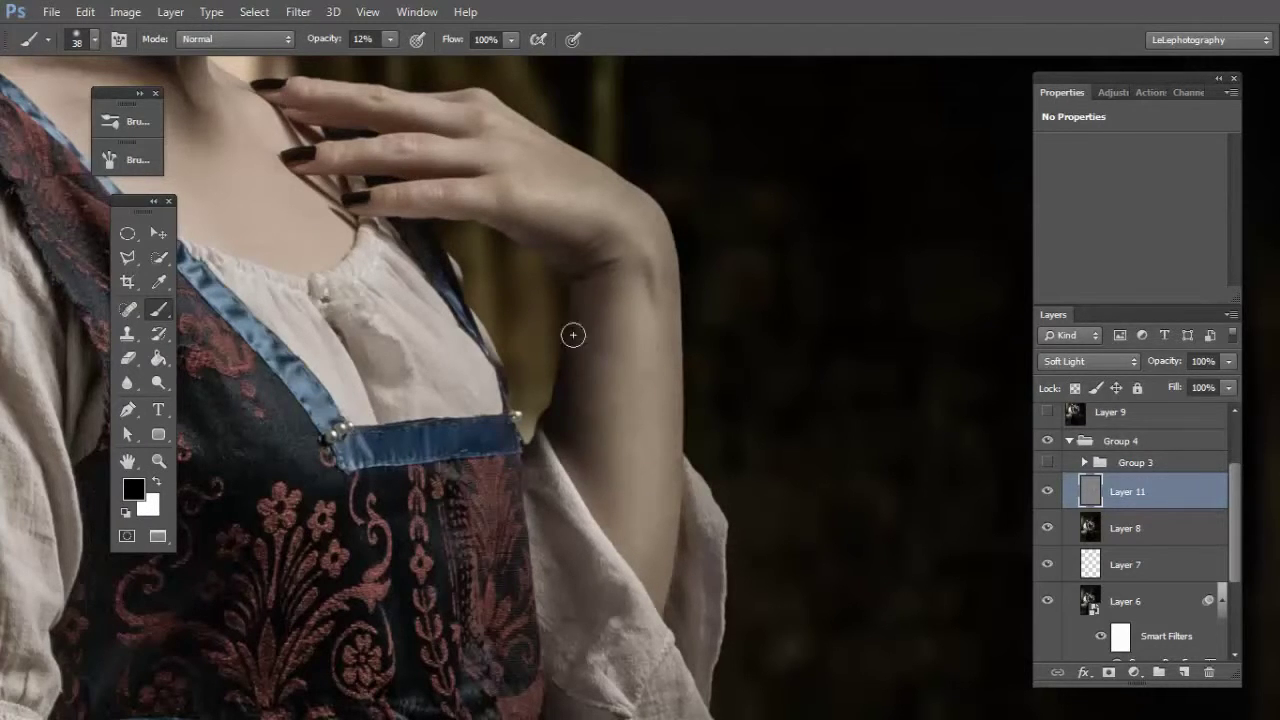
pyautogui.moveTo(573, 335)
pyautogui.mouseDown()
pyautogui.moveTo(606, 323)
pyautogui.moveTo(466, 214)
pyautogui.mouseUp()
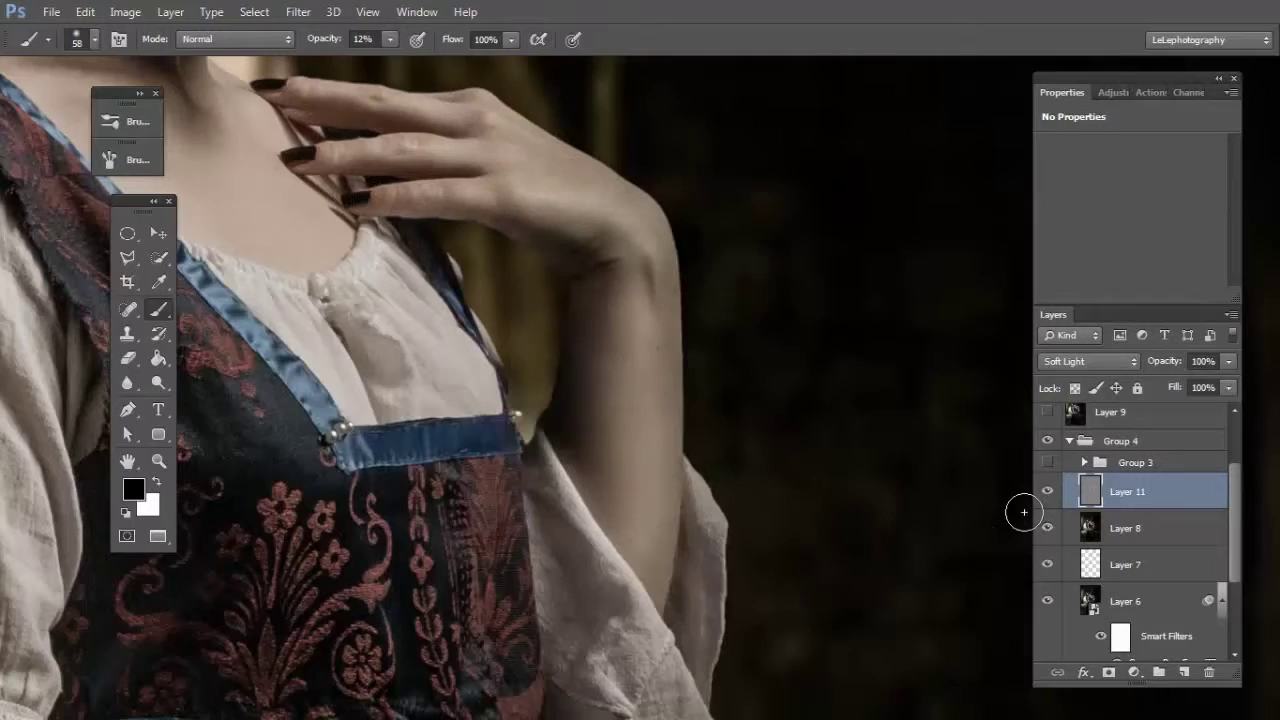
pyautogui.keyDown('alt'); pyautogui.click(1047, 491); pyautogui.keyUp('alt')
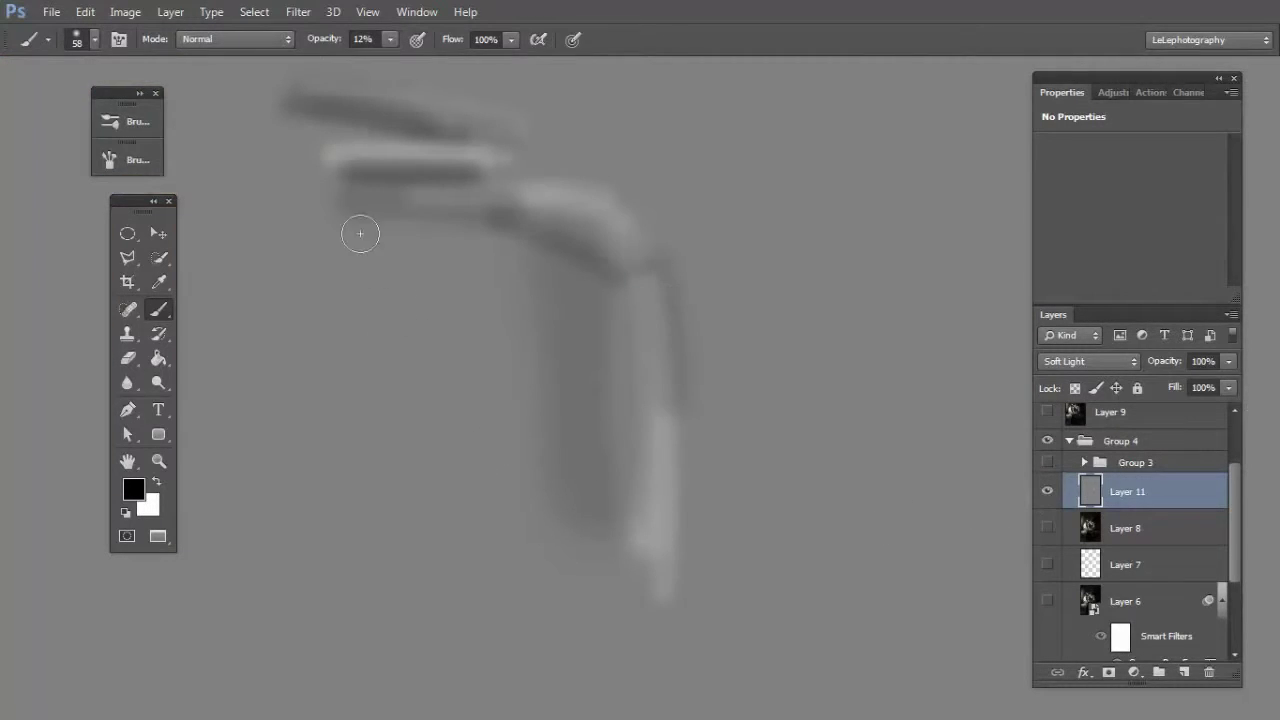
# Step: Bring back the other layers and turn the gray Layer 11 visible again
pyautogui.keyDown('alt'); pyautogui.click(1049, 503); pyautogui.keyUp('alt')
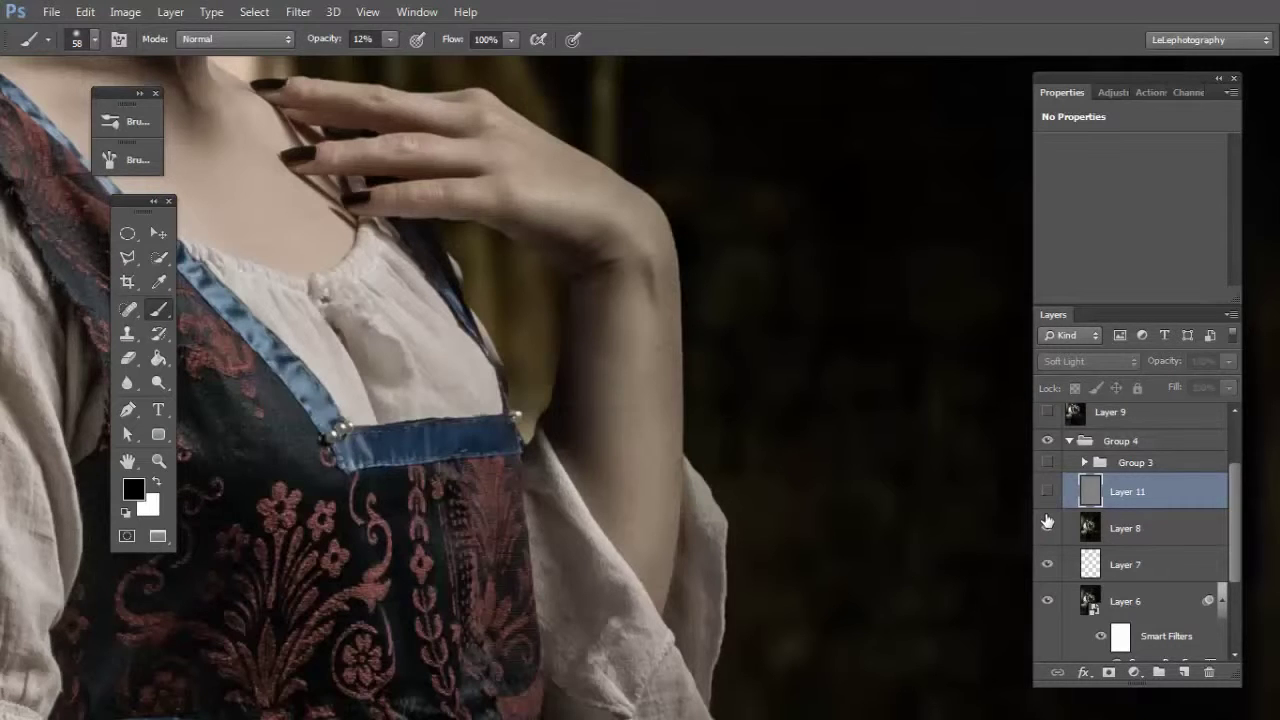
pyautogui.click(1047, 491)
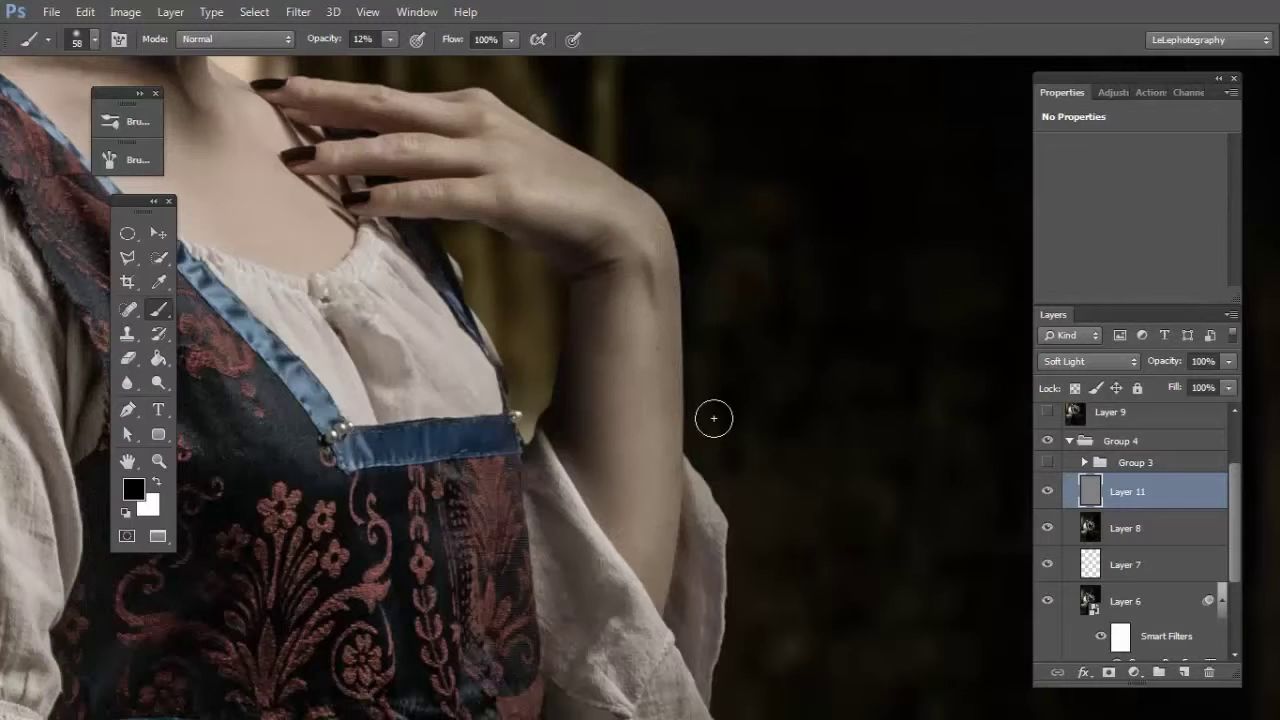
# Step: Delete the gray Soft Light layer and add two Curves adjustment layers above Layer 8
pyautogui.press('Delete')
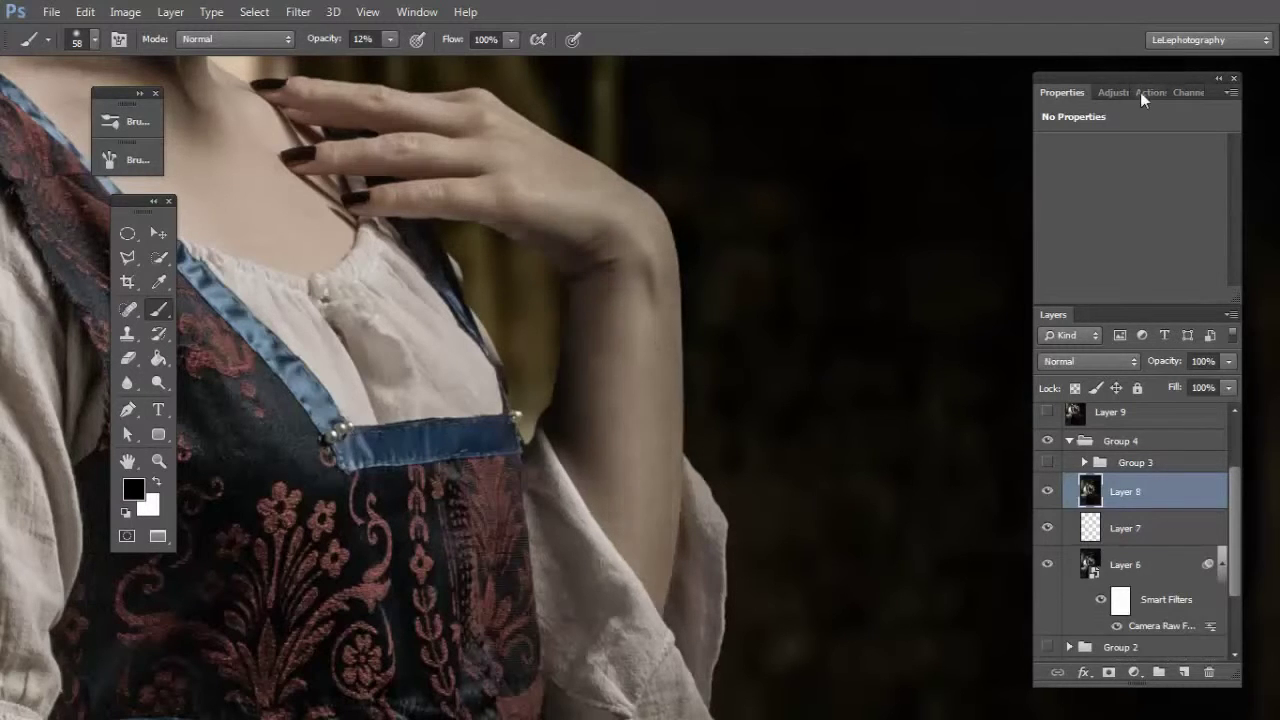
pyautogui.click(1146, 92)
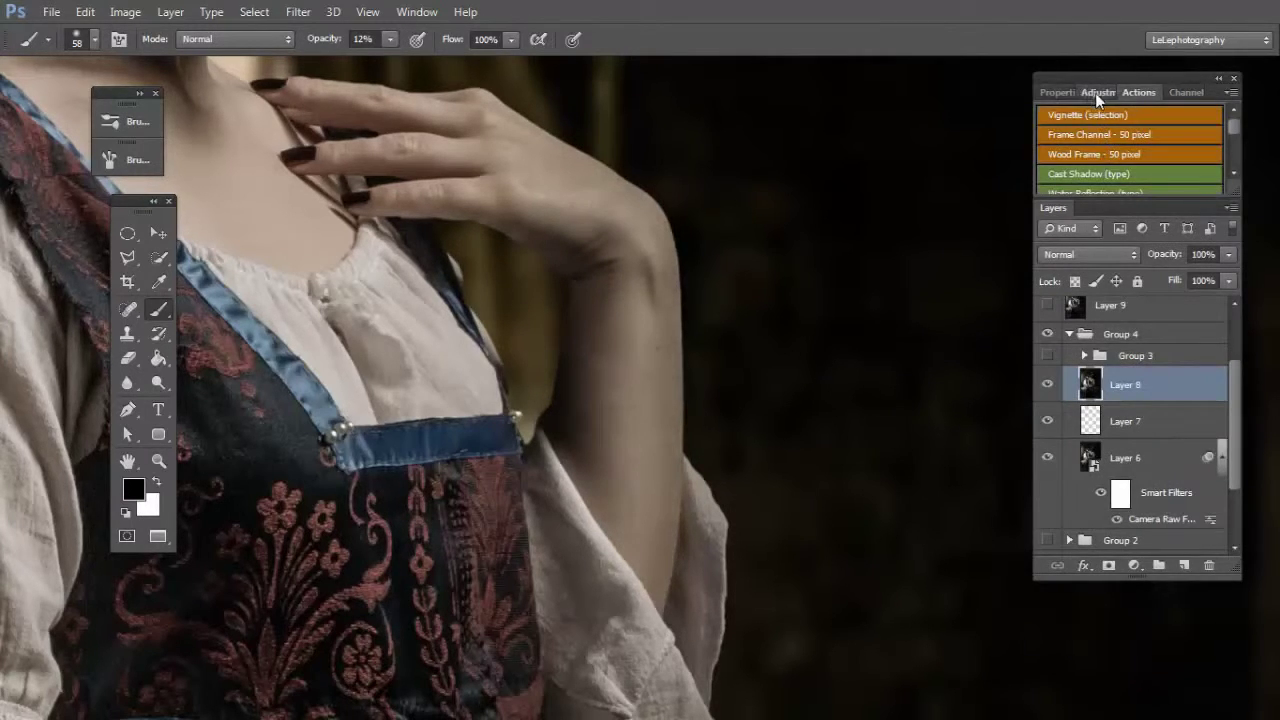
pyautogui.click(1095, 93)
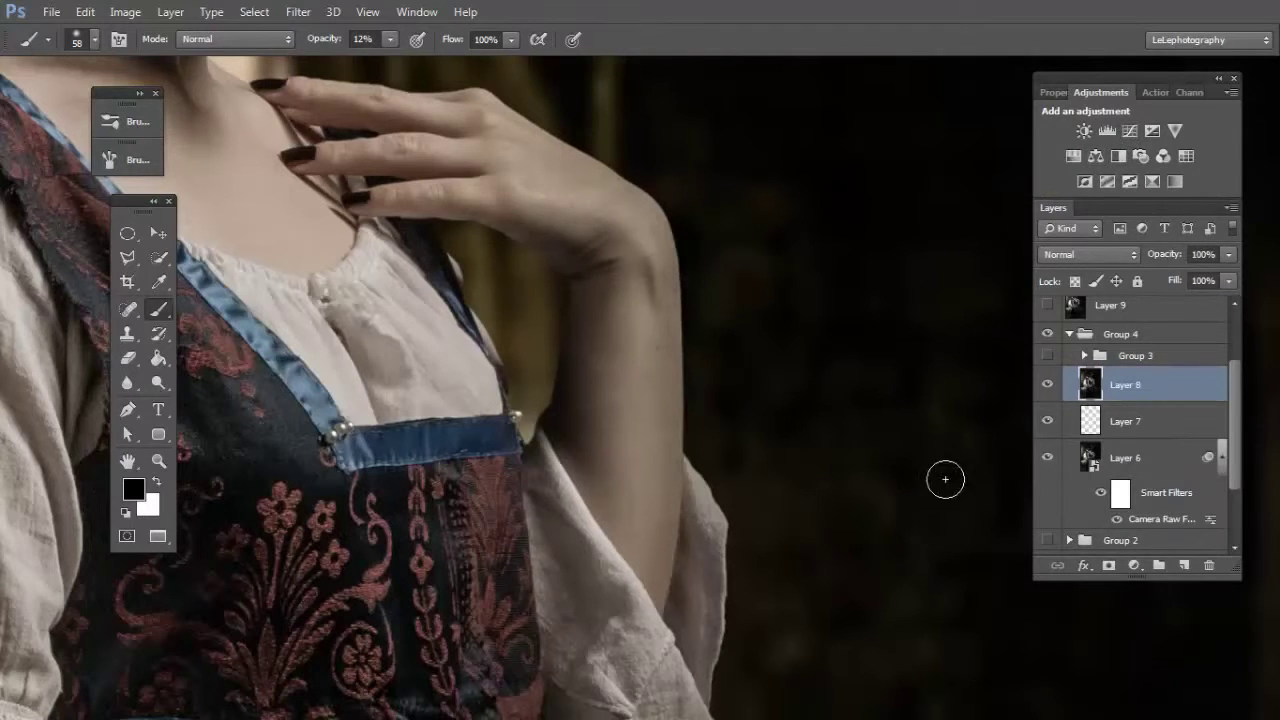
pyautogui.click(1129, 131)
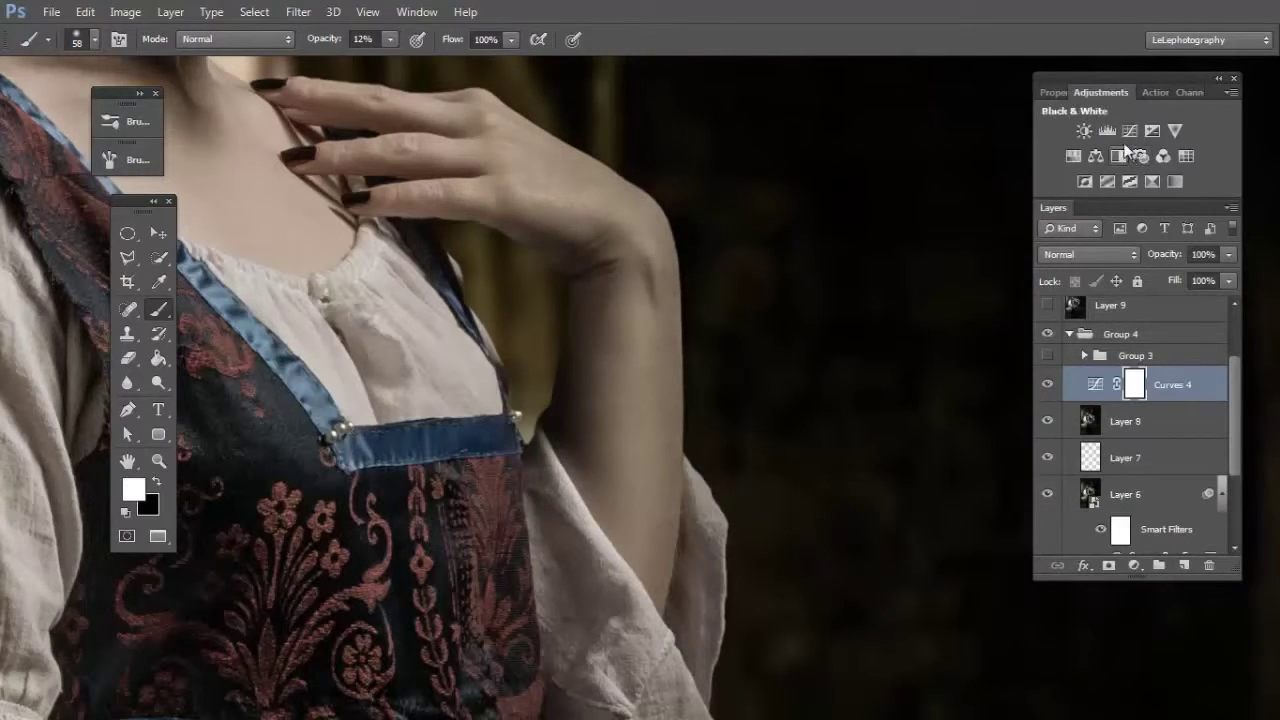
pyautogui.click(1129, 133)
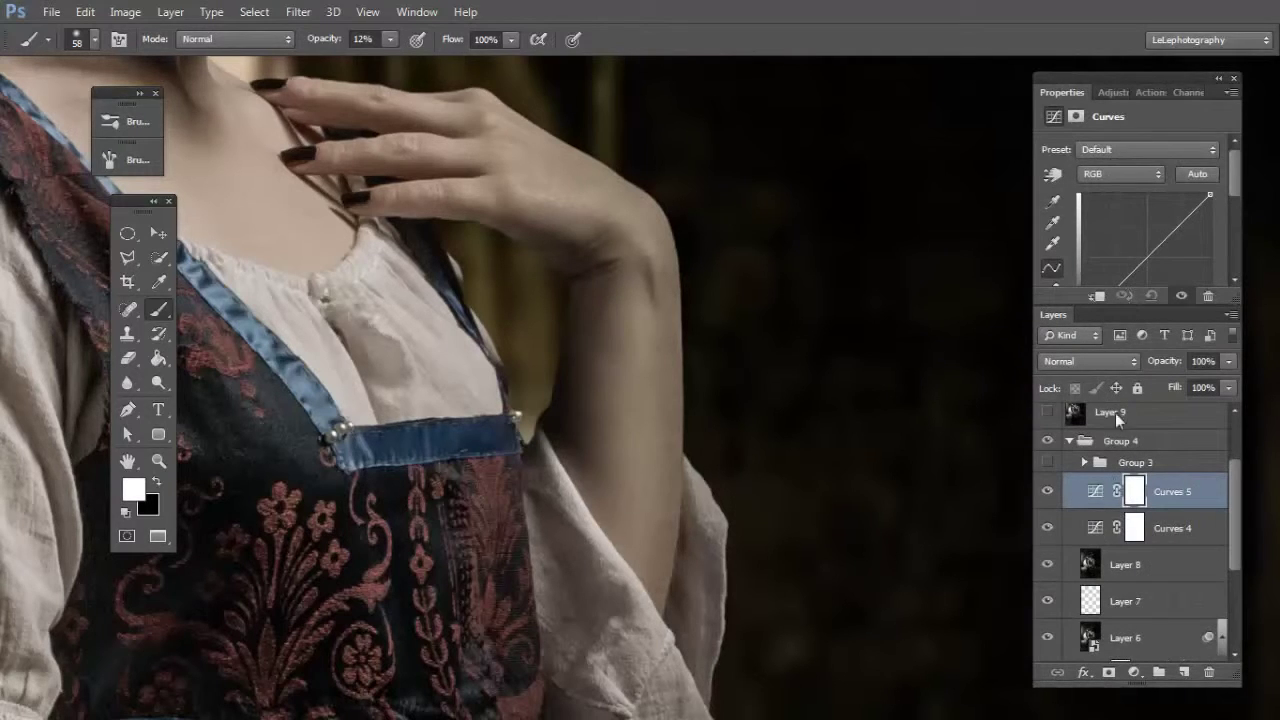
# Step: Rename Curves 4 to 'light' and Curves 5 to 'shdaows'
pyautogui.click(1172, 531)
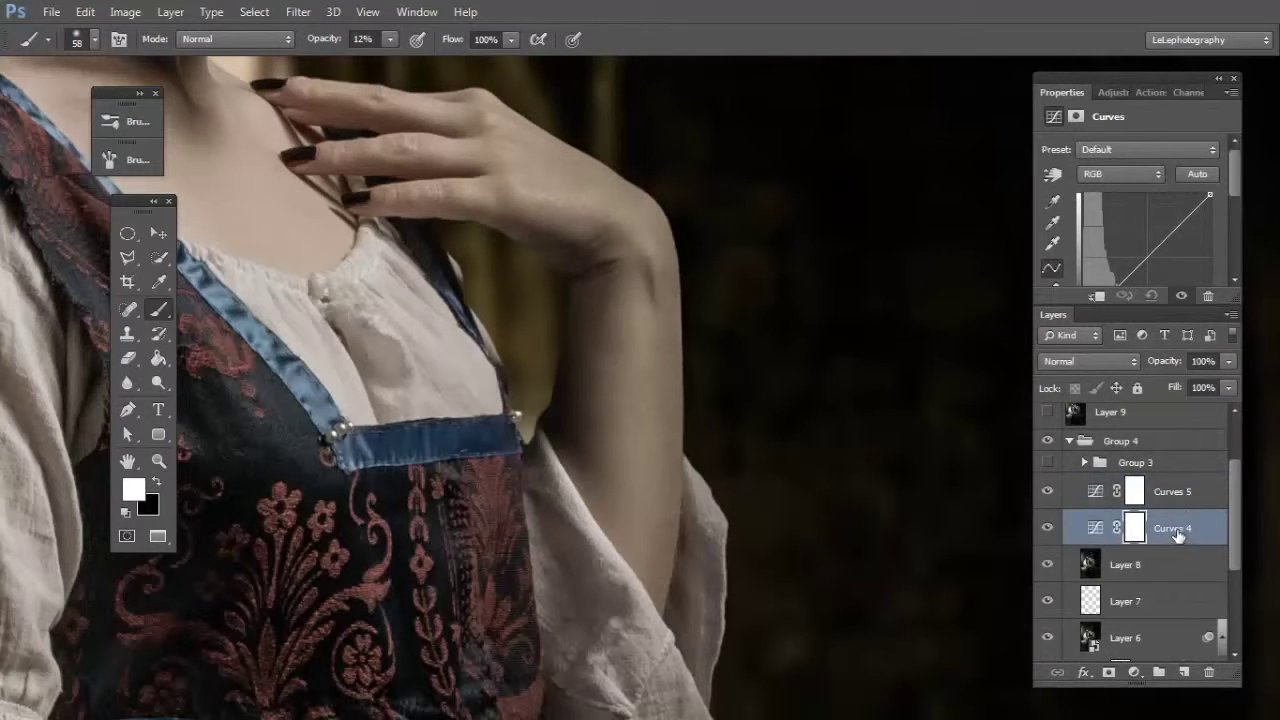
pyautogui.doubleClick(1172, 528)
pyautogui.press('BackSpace')
pyautogui.write('light')
pyautogui.press('Return')
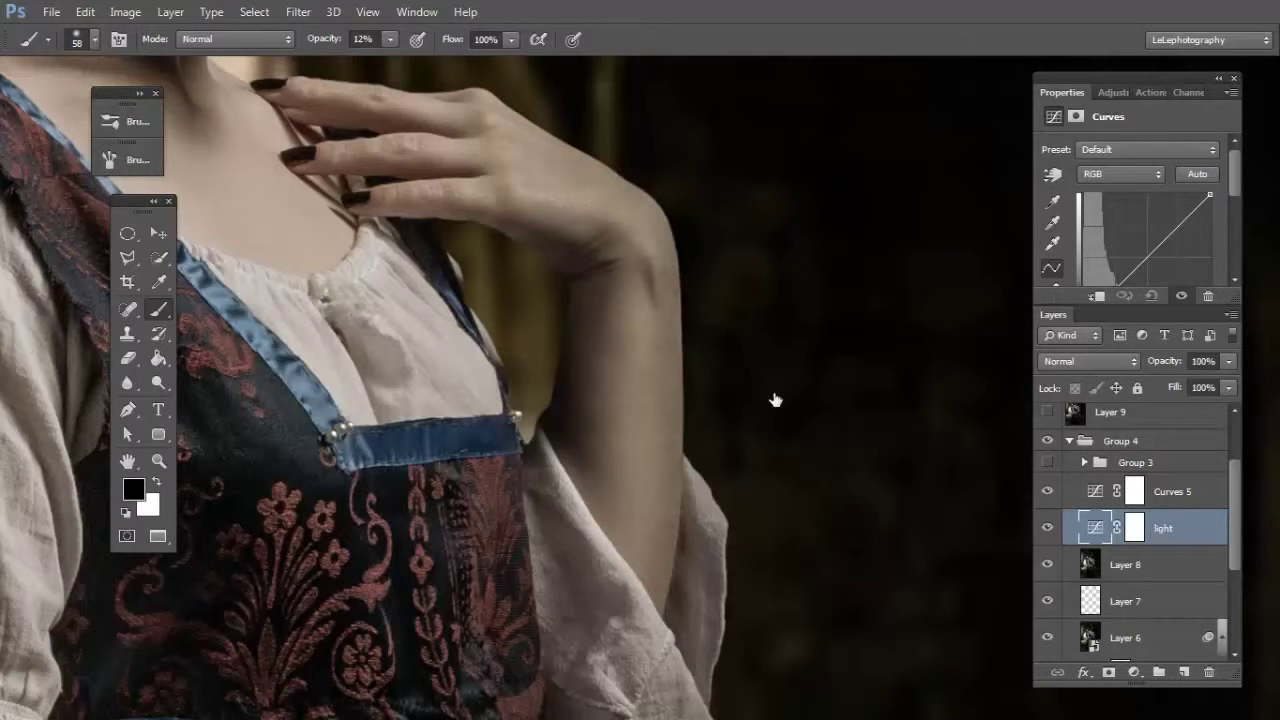
pyautogui.doubleClick(1168, 491)
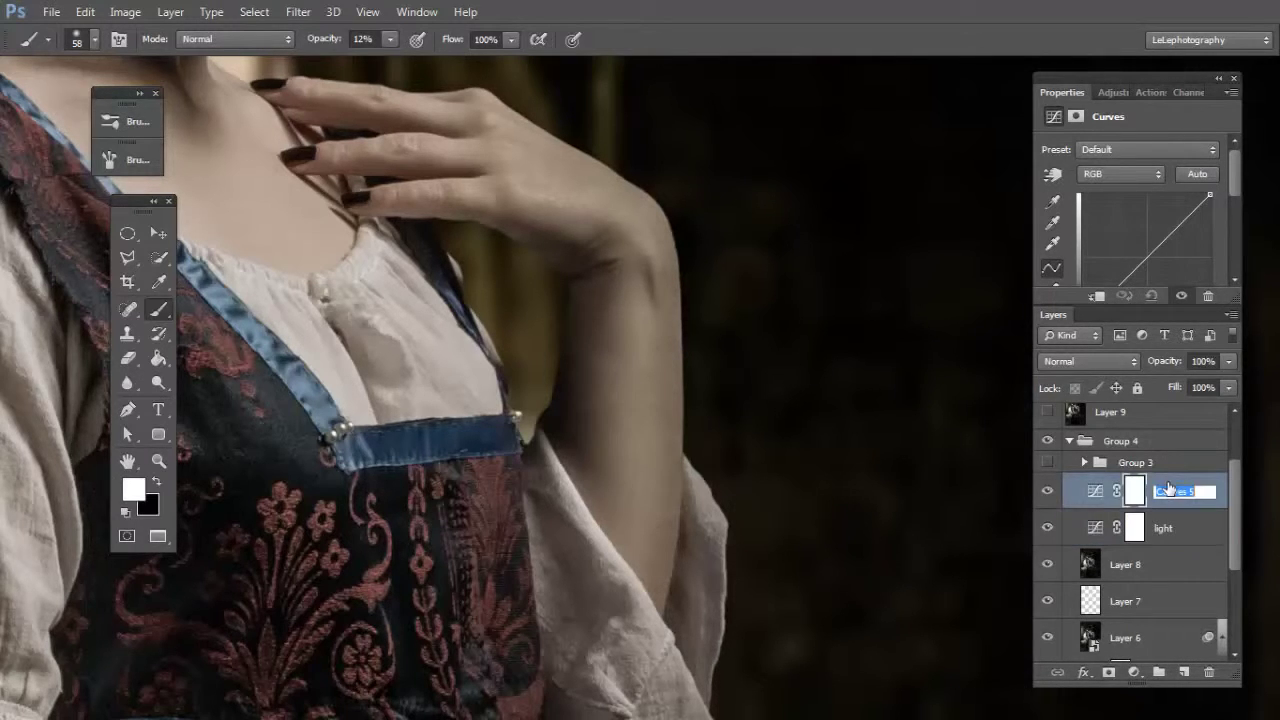
pyautogui.write('sh')
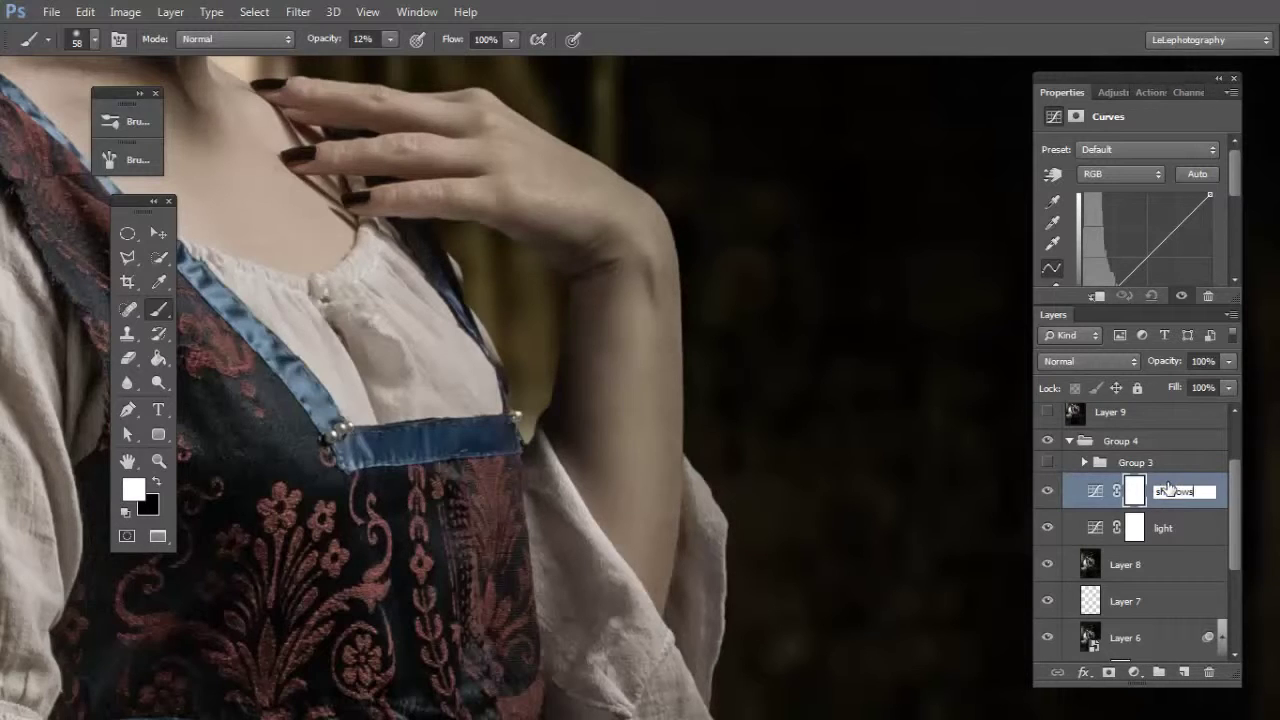
pyautogui.write('daows')
pyautogui.press('Return')
# Step: Bend the light curve's midpoint upward and pull the shdaows curve's midpoint down
pyautogui.click(1180, 530)
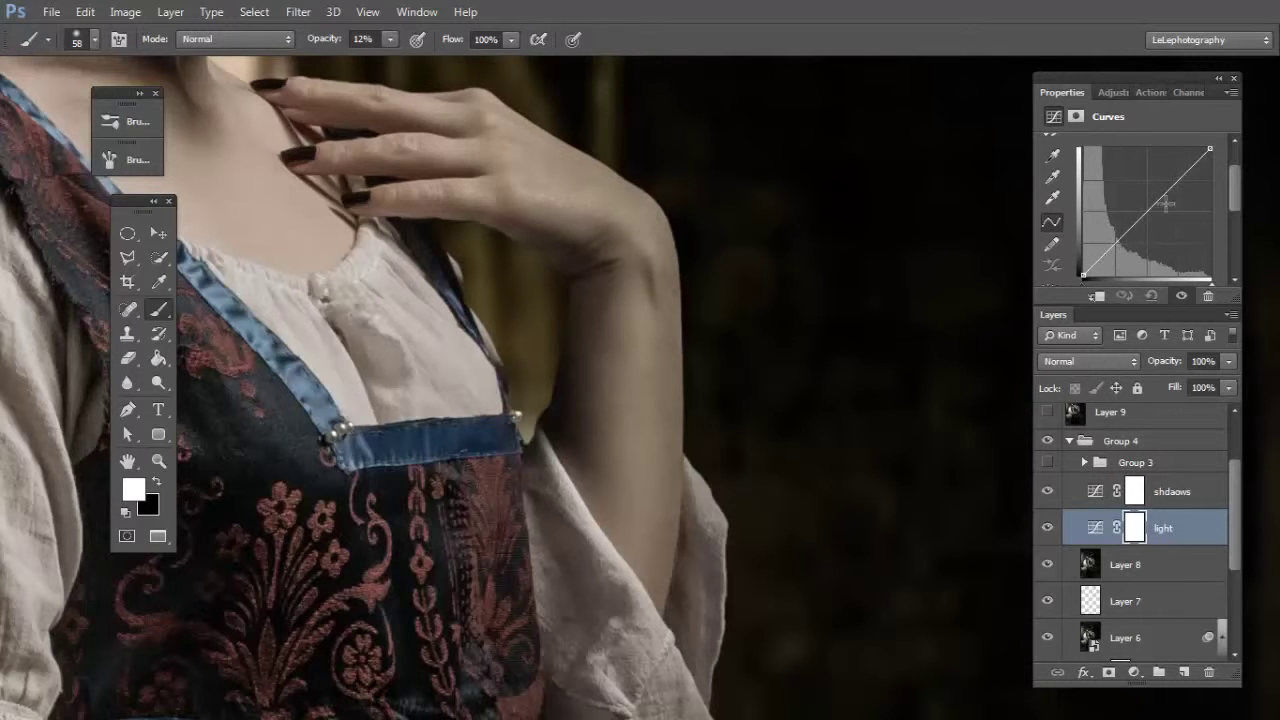
pyautogui.moveTo(1151, 210); pyautogui.dragTo(1135, 188)
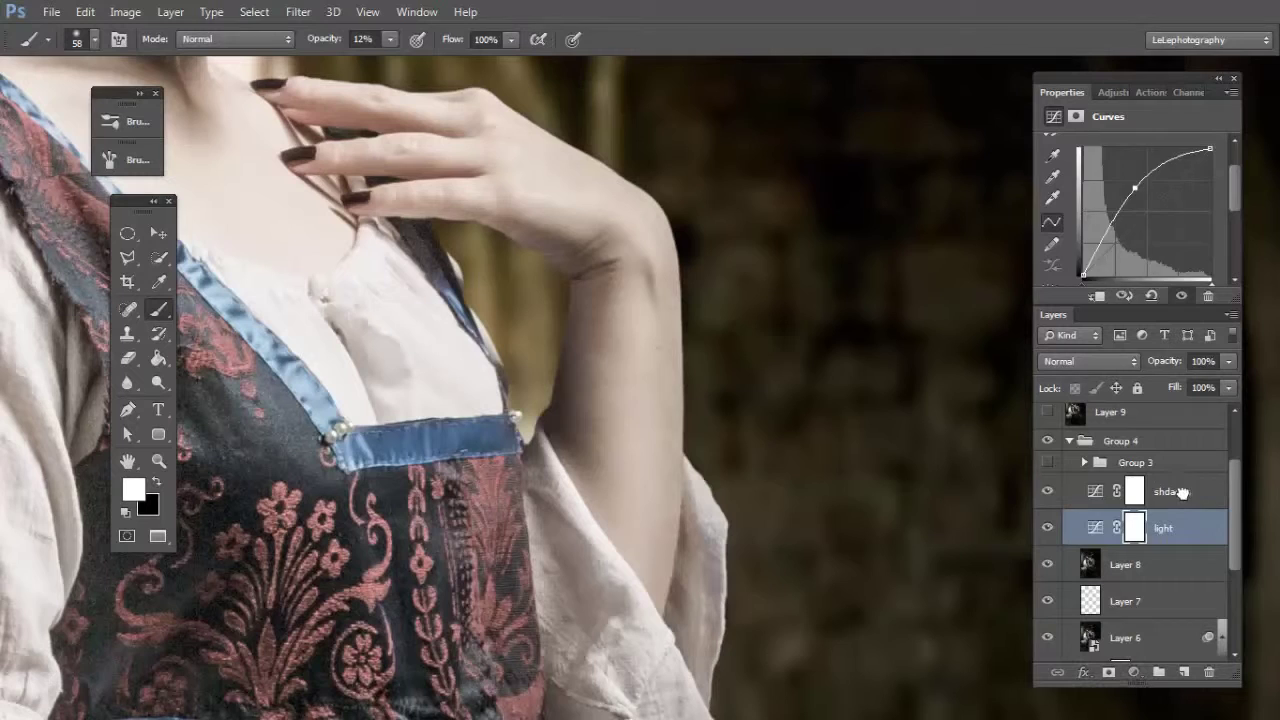
pyautogui.click(1178, 495)
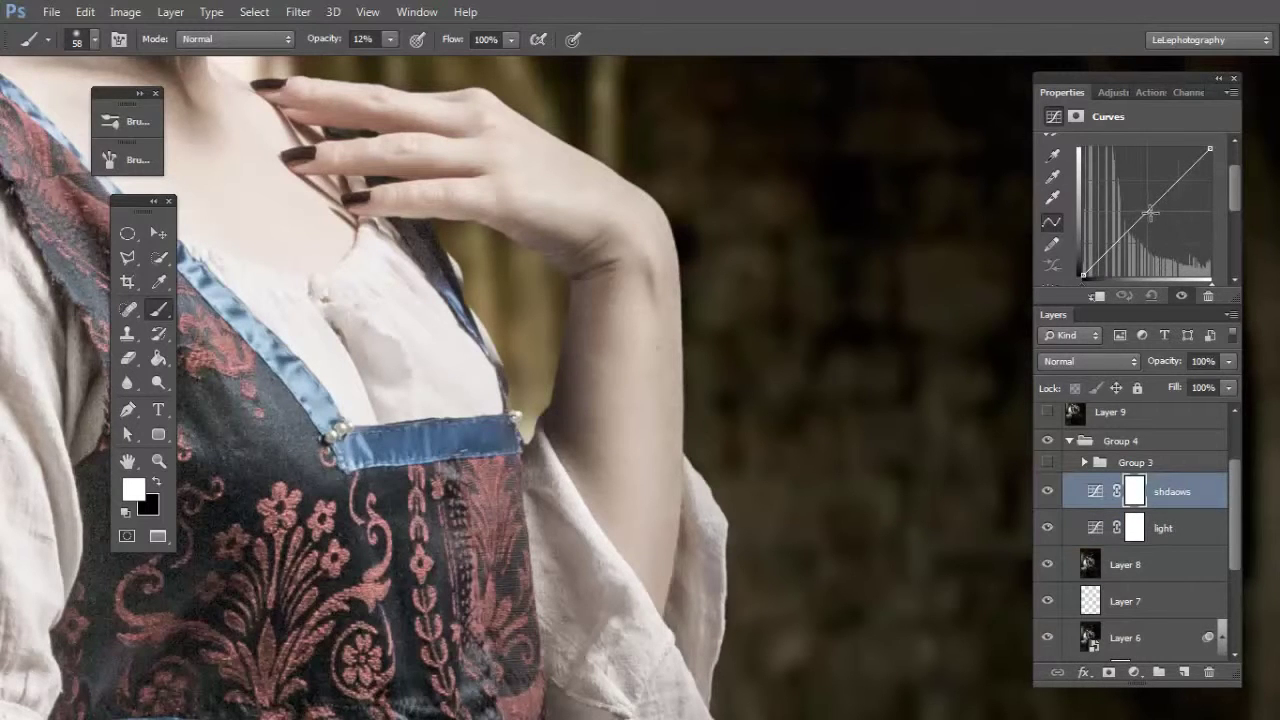
pyautogui.moveTo(1148, 218); pyautogui.dragTo(1167, 230)
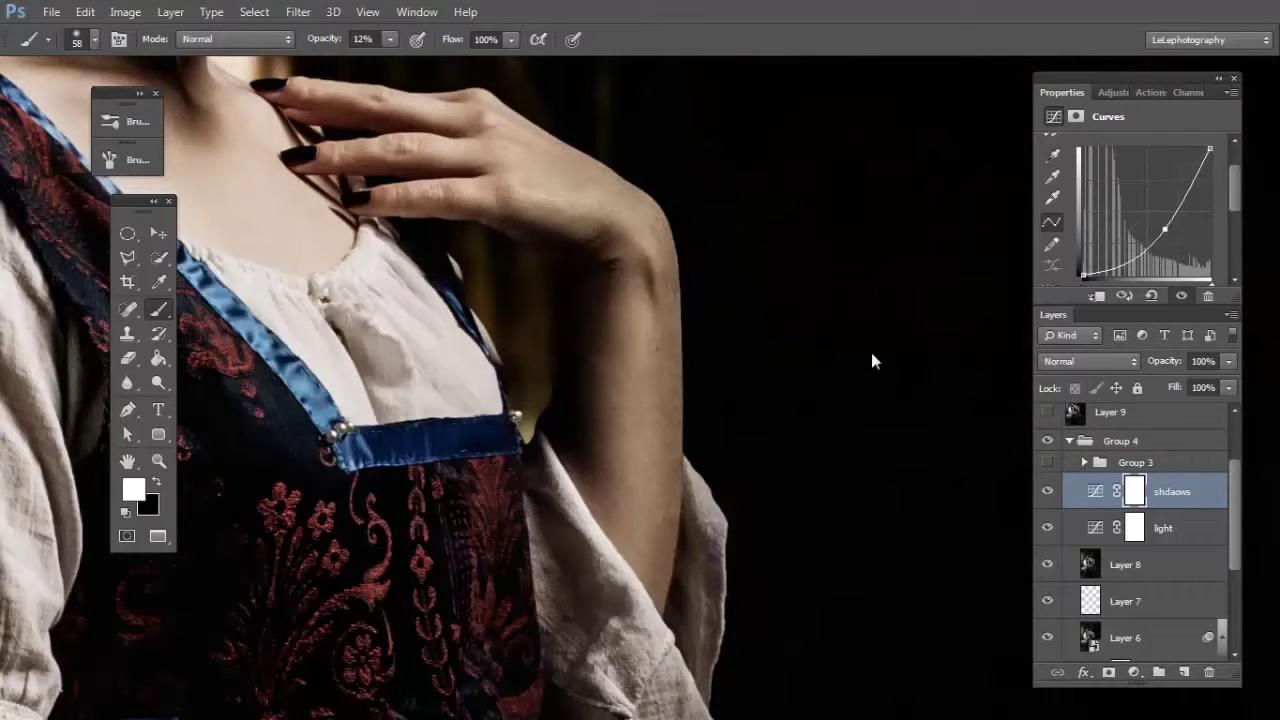
# Step: Invert the shdaows and light layer masks to black with Ctrl+I
pyautogui.click(1134, 495)
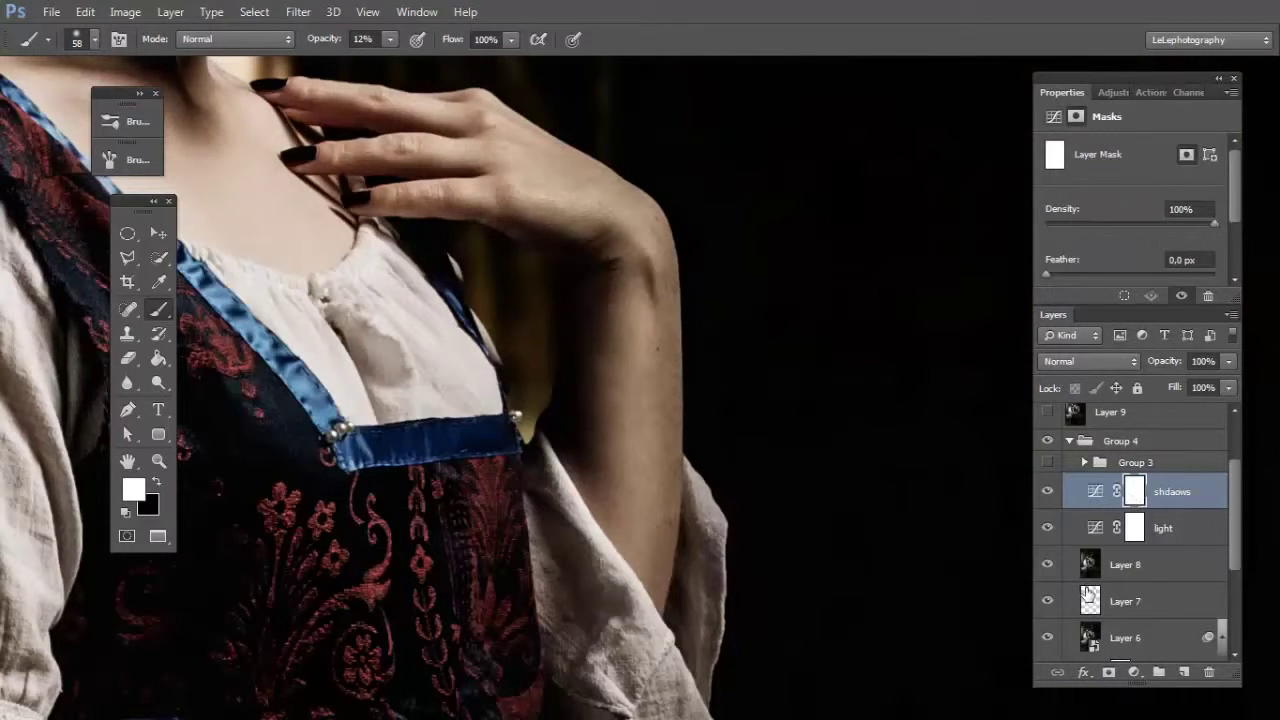
pyautogui.hotkey('ctrl', 'i')
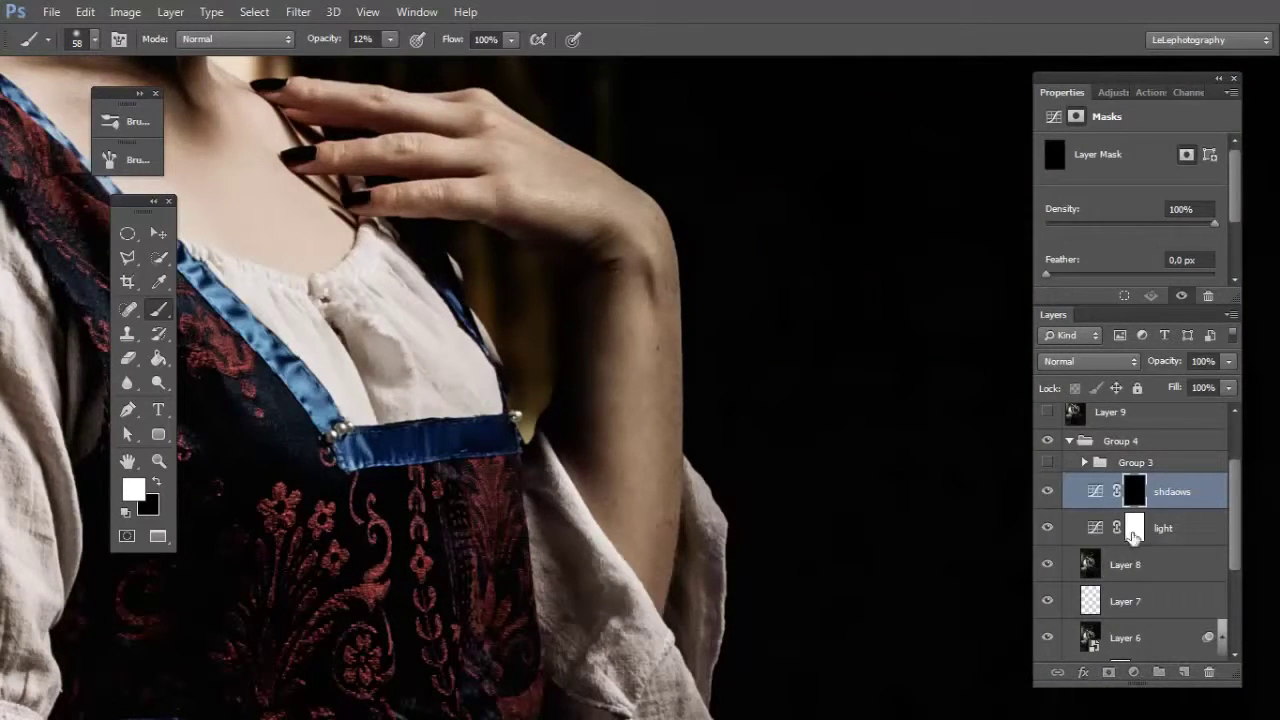
pyautogui.click(1131, 538)
pyautogui.hotkey('ctrl', 'i')
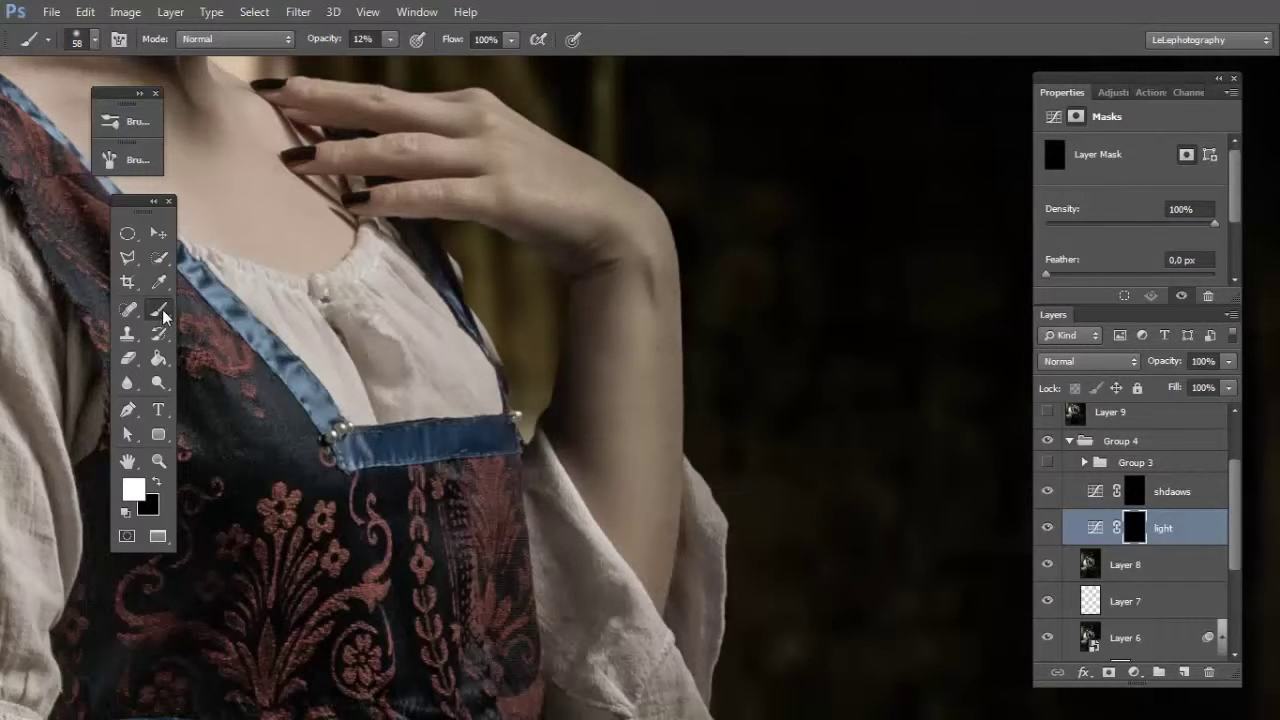
# Step: Set the brush to 100% opacity and shrink it to 11 px
pyautogui.rightClick(820, 390)
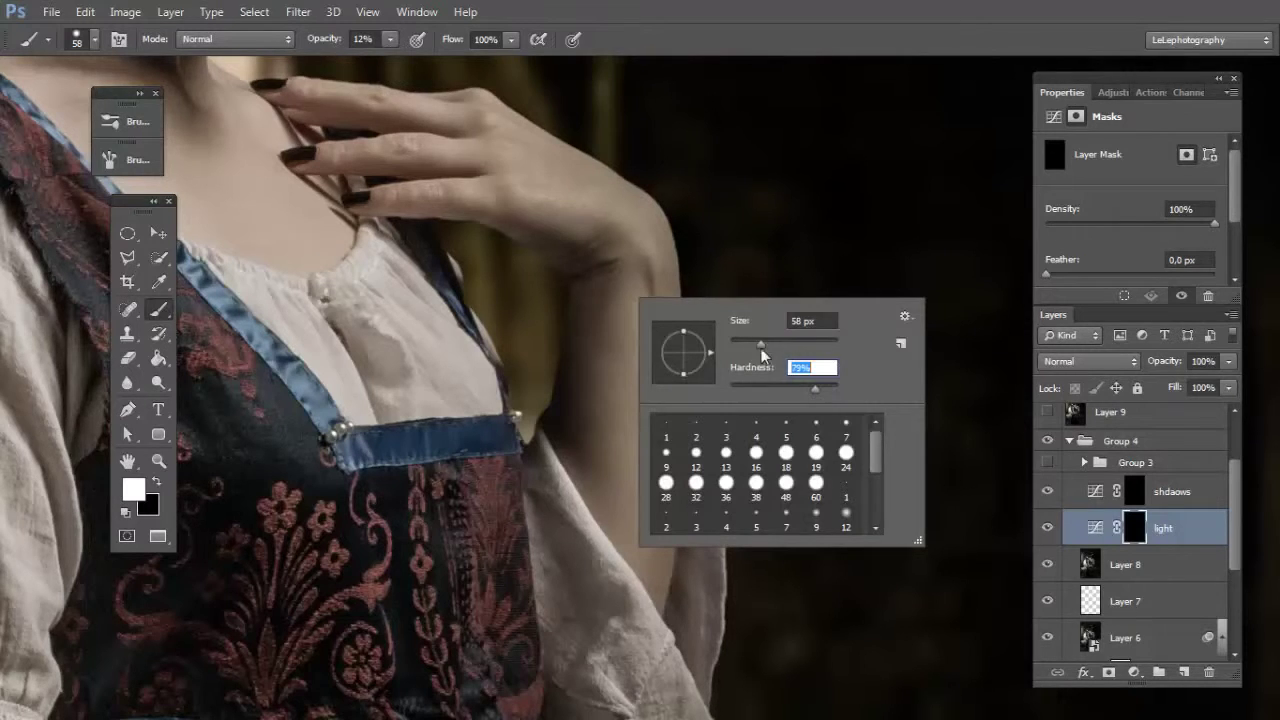
pyautogui.click(362, 39)
pyautogui.write('100')
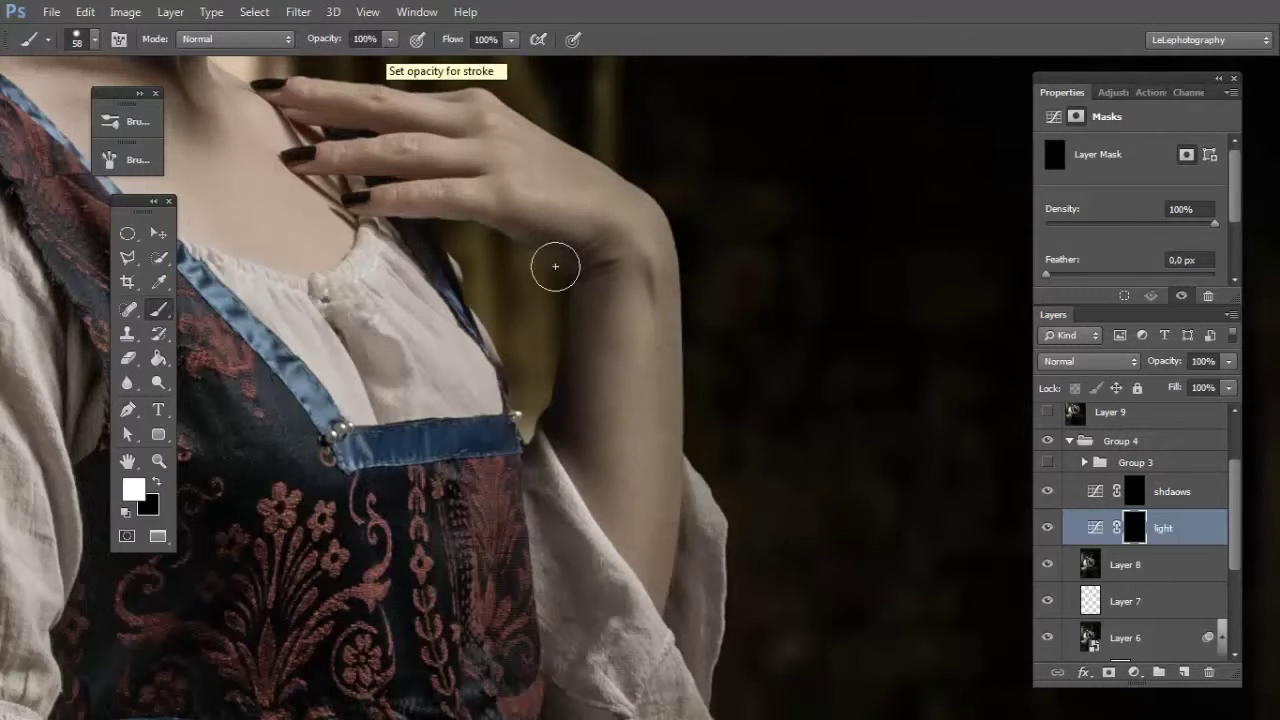
pyautogui.press('[')
pyautogui.press('[')
pyautogui.press('[')
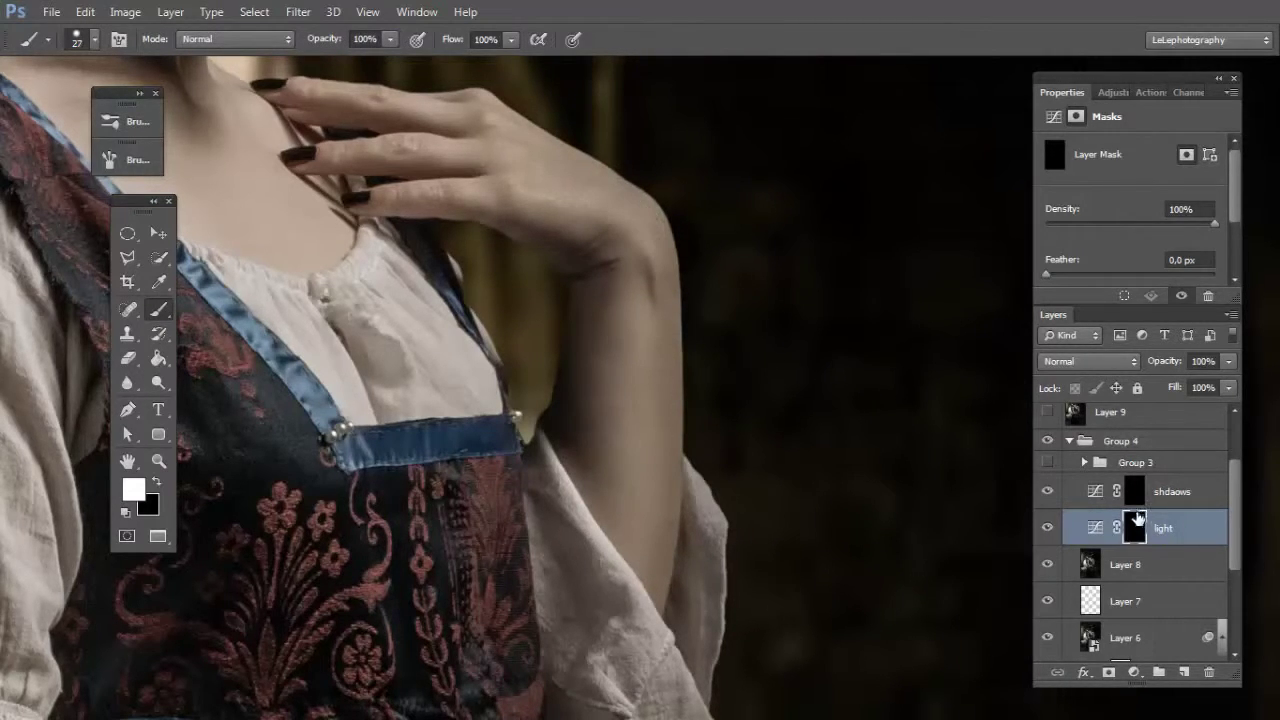
pyautogui.press('[')
pyautogui.press('[')
# Step: Paint white highlight strokes on the light mask along finger, hand, wrist, forearm and lower arm
pyautogui.moveTo(400, 196); pyautogui.dragTo(540, 194)
pyautogui.moveTo(550, 200); pyautogui.dragTo(662, 262)
pyautogui.moveTo(628, 295); pyautogui.dragTo(634, 498)
pyautogui.moveTo(348, 150); pyautogui.dragTo(468, 150)
pyautogui.moveTo(316, 88); pyautogui.dragTo(460, 110)
pyautogui.moveTo(548, 462); pyautogui.dragTo(630, 580)
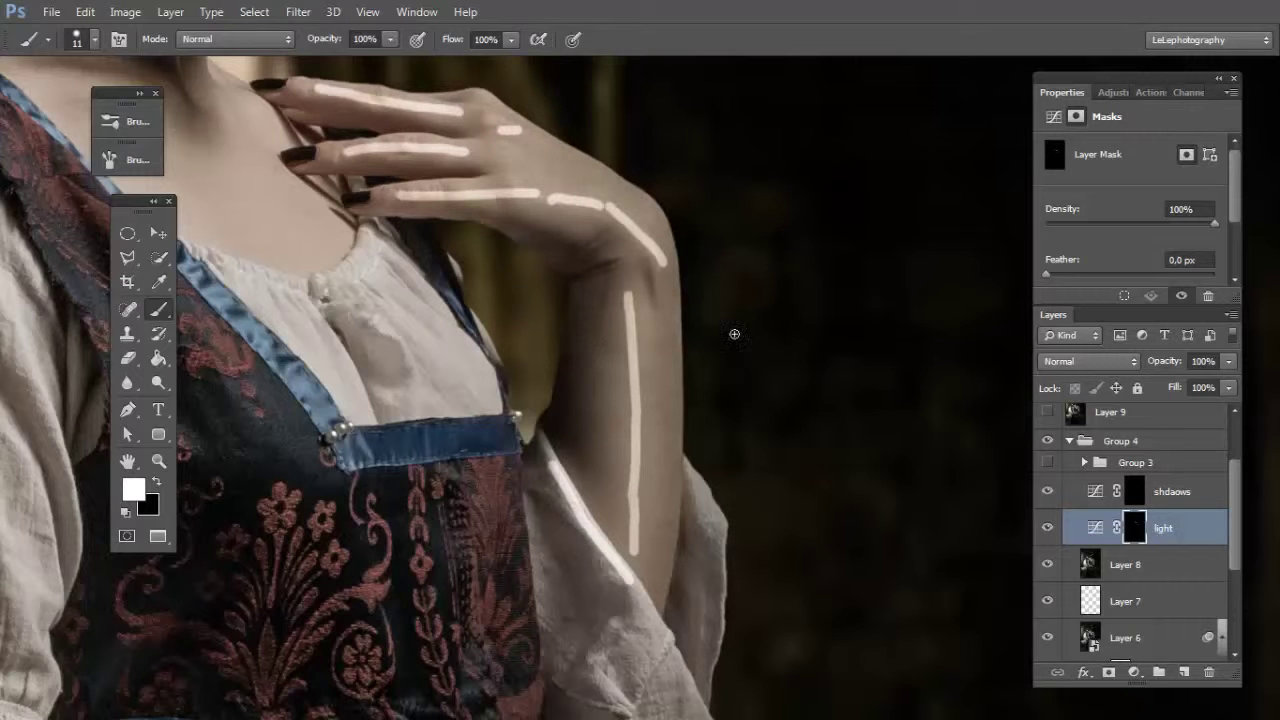
# Step: Paint shadow strokes on the shdaows mask along fingers, wrist, arm and back of the hand
pyautogui.click(1167, 495)
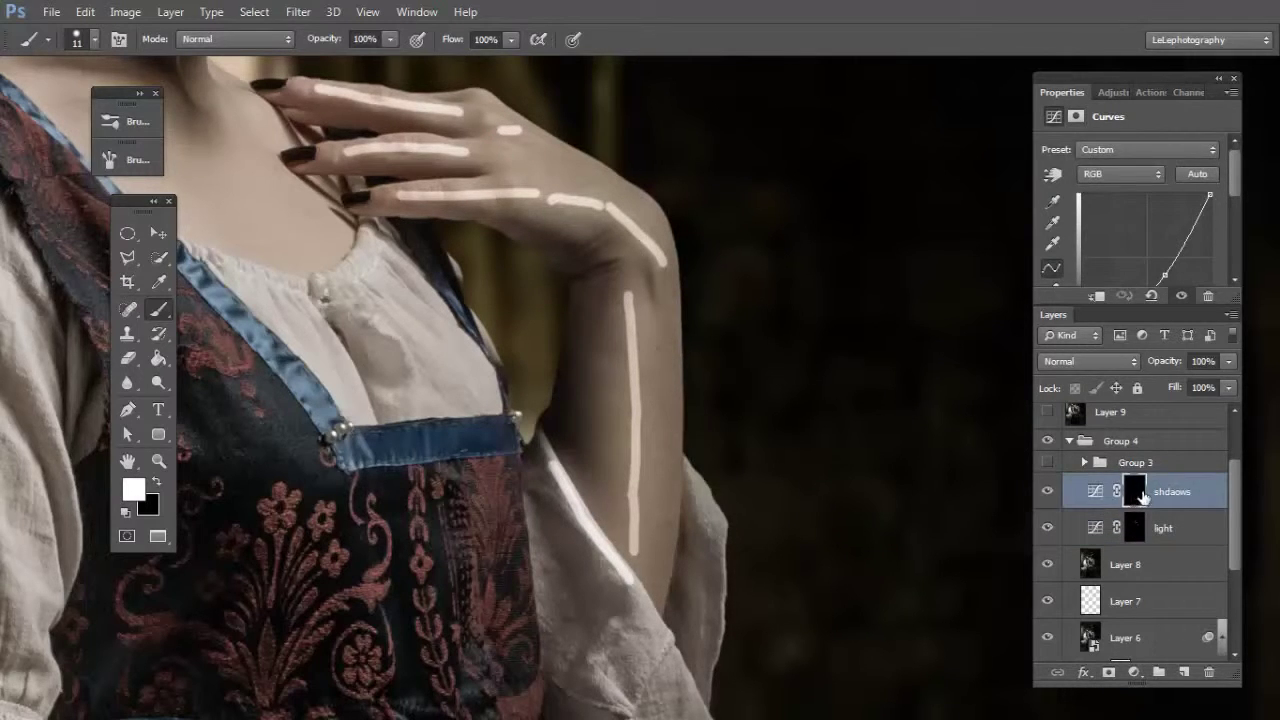
pyautogui.click(1136, 492)
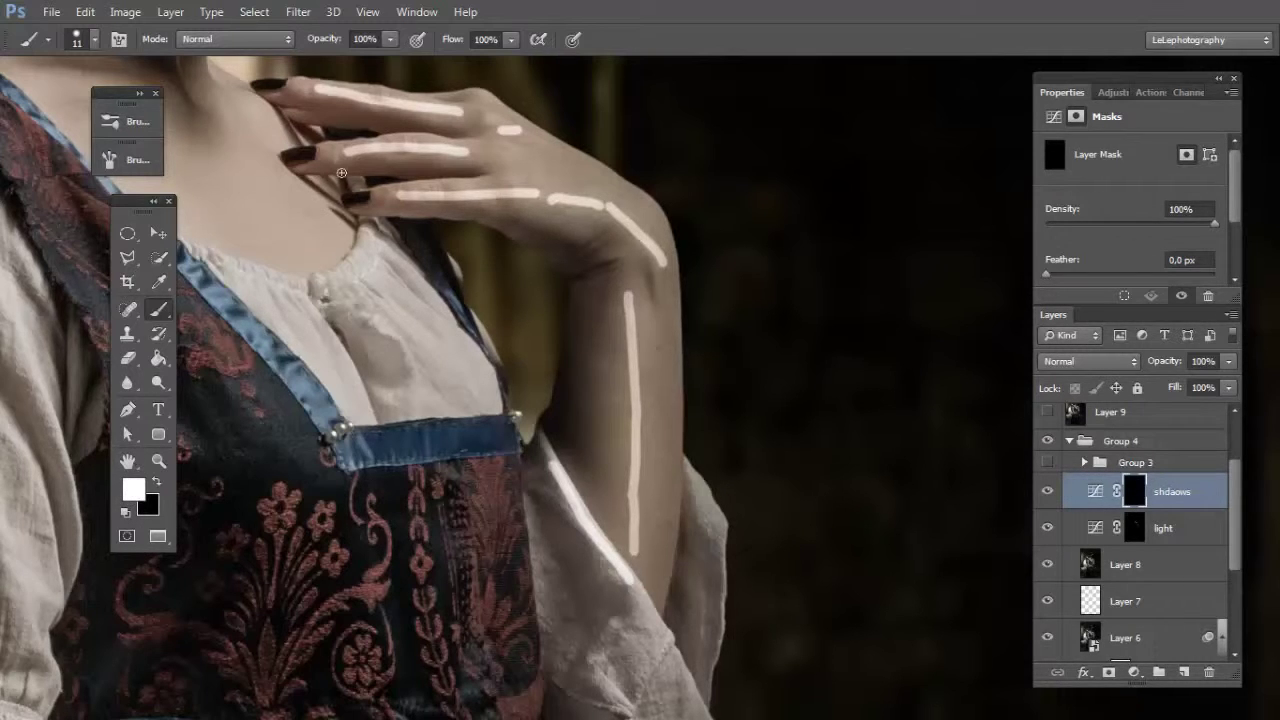
pyautogui.moveTo(342, 168); pyautogui.dragTo(462, 169)
pyautogui.moveTo(404, 210); pyautogui.dragTo(580, 256)
pyautogui.moveTo(590, 478); pyautogui.dragTo(590, 304)
pyautogui.moveTo(650, 266); pyautogui.dragTo(655, 300)
pyautogui.moveTo(672, 365); pyautogui.dragTo(668, 570)
pyautogui.moveTo(330, 106); pyautogui.dragTo(455, 130)
pyautogui.moveTo(538, 150); pyautogui.dragTo(625, 186)
pyautogui.click(1133, 527)
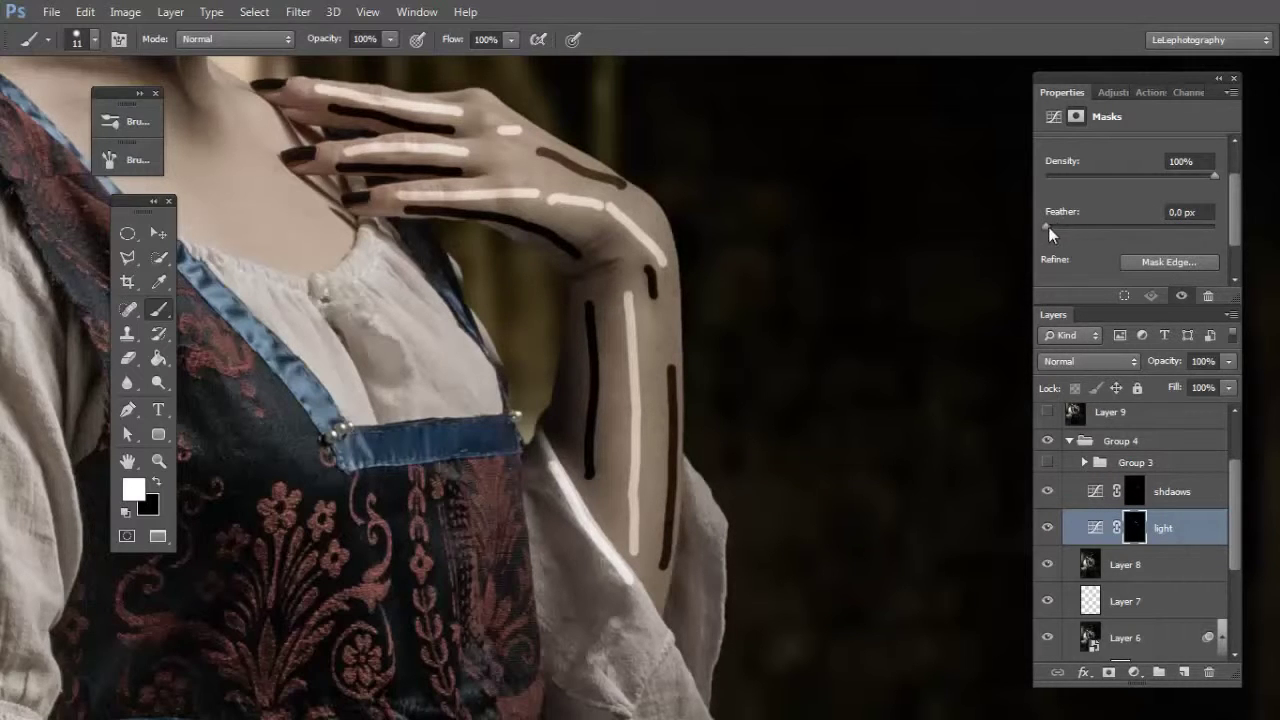
# Step: Feather the light and shdaows masks by 10 px, then group both curves layers with Ctrl+G
pyautogui.moveTo(1047, 225); pyautogui.dragTo(1112, 229)
pyautogui.write('10')
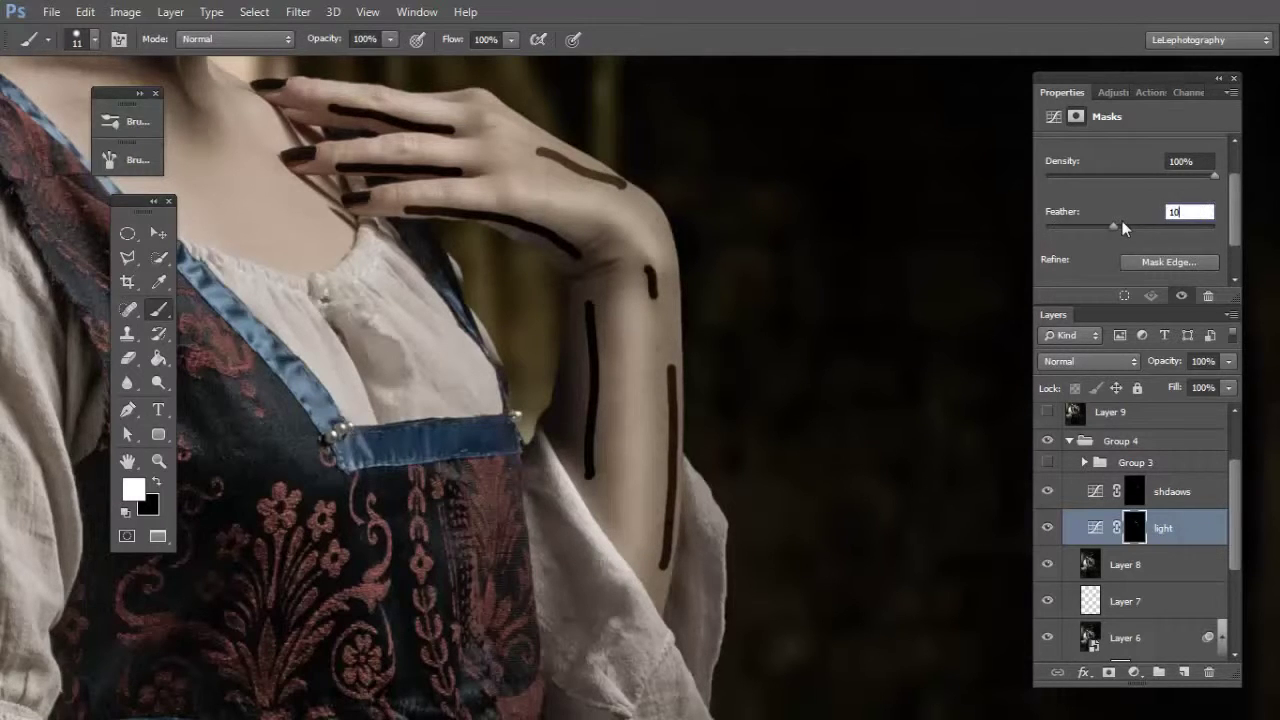
pyautogui.click(1135, 495)
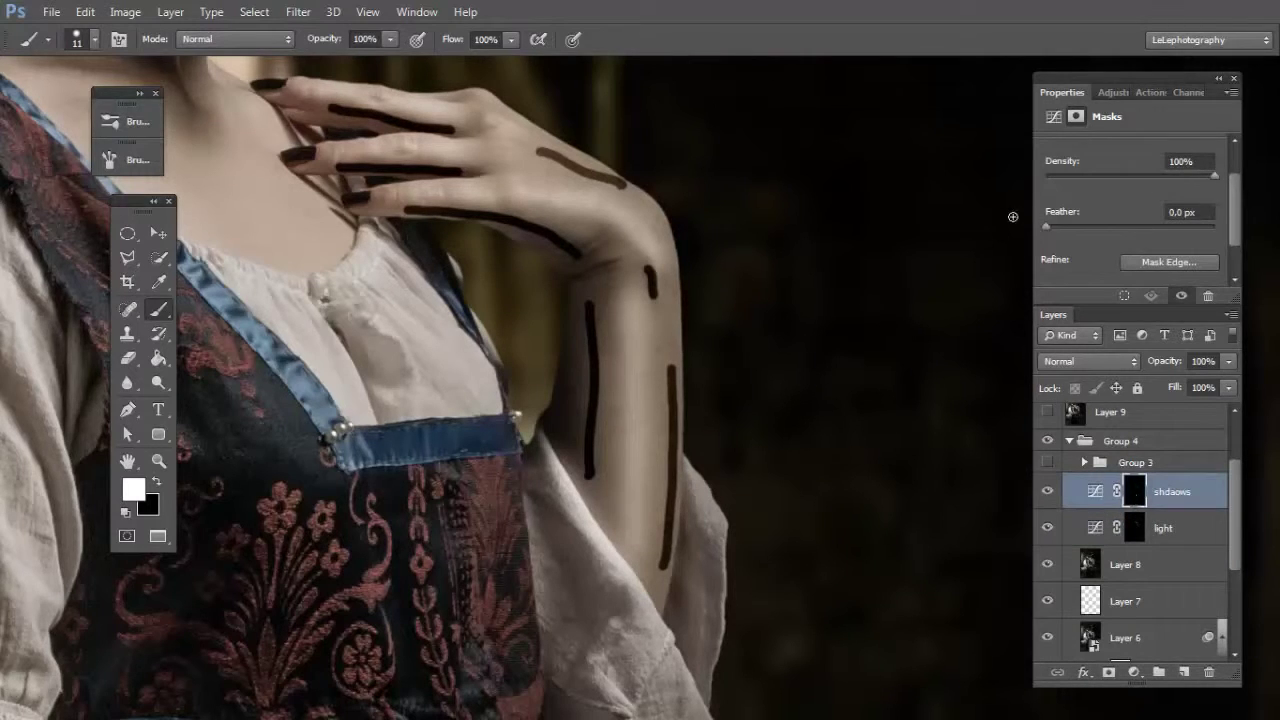
pyautogui.click(1050, 226)
pyautogui.write('10')
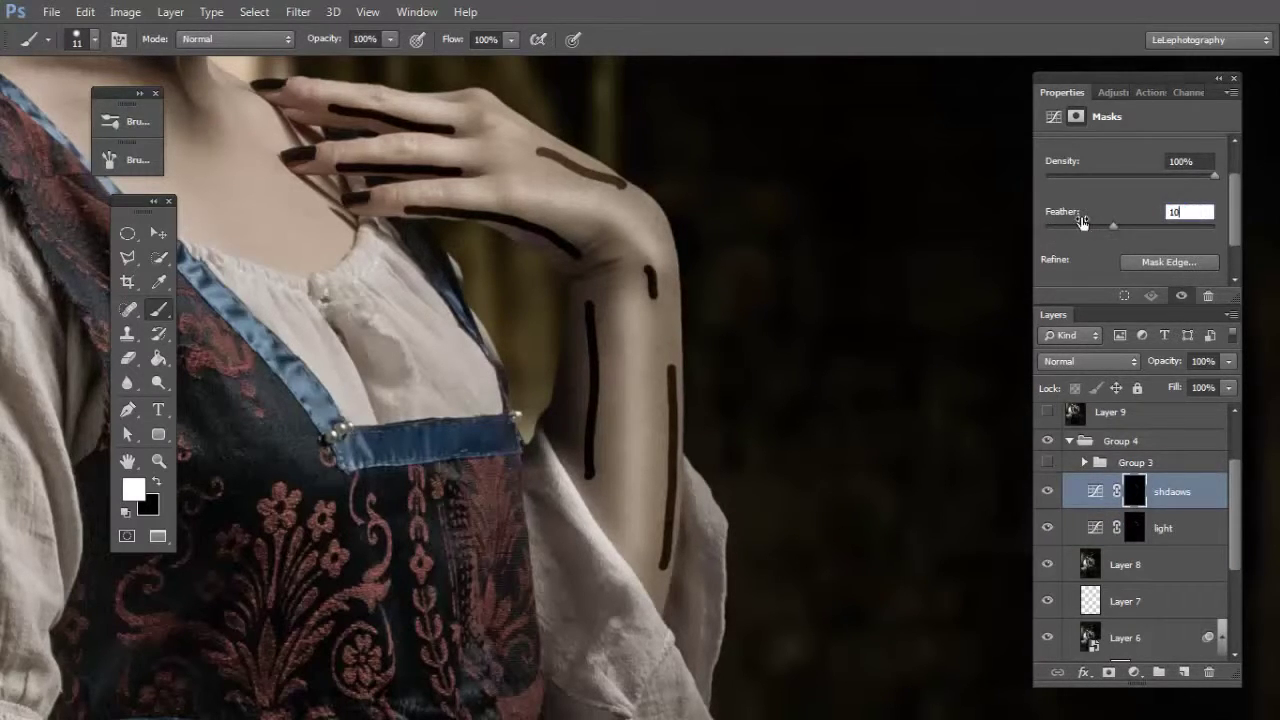
pyautogui.press('Return')
pyautogui.hotkey('ctrl', 'g')
# Step: Toggle Group 6's visibility on and off to compare the arm before and after shading
pyautogui.click(1047, 484)
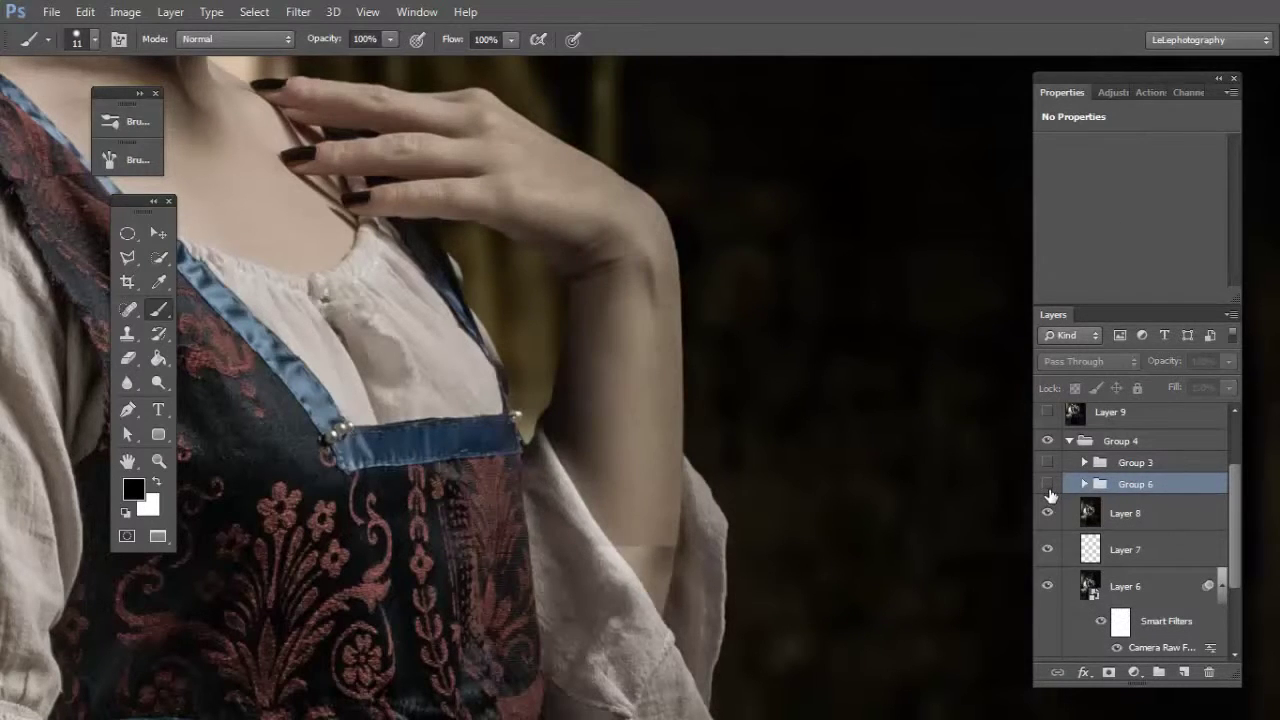
pyautogui.click(1047, 484)
pyautogui.click(1047, 484)
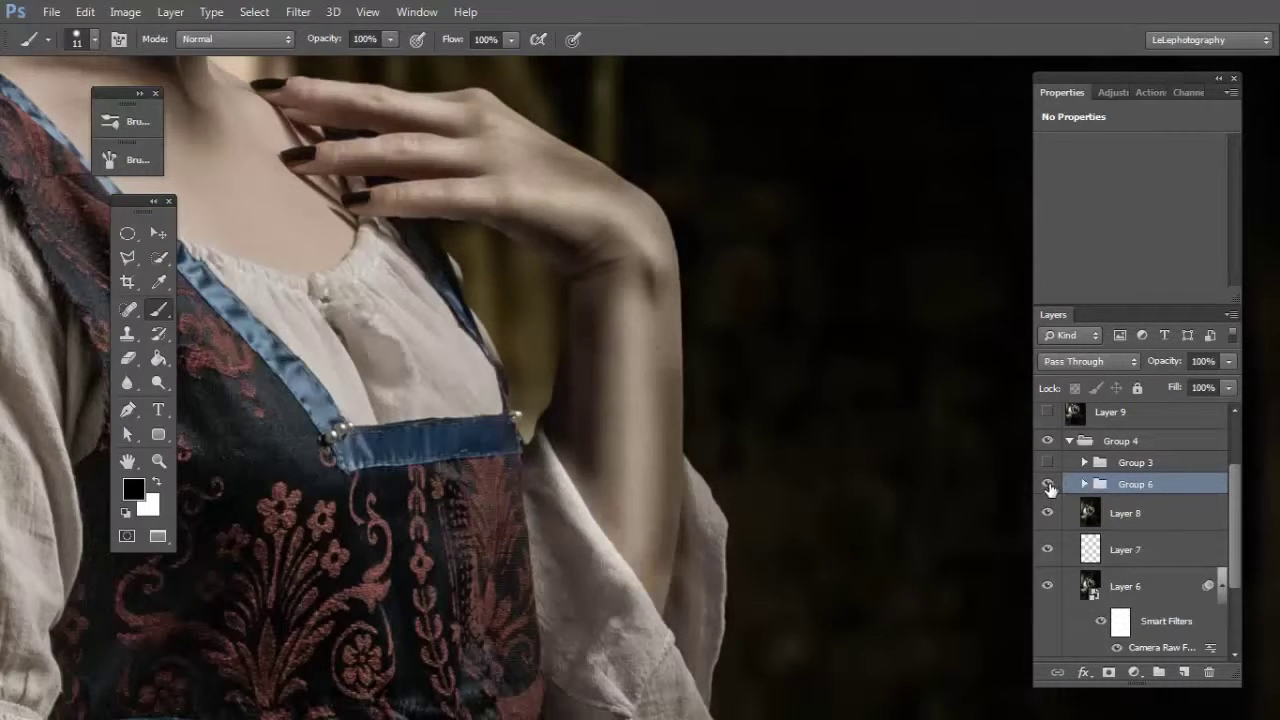